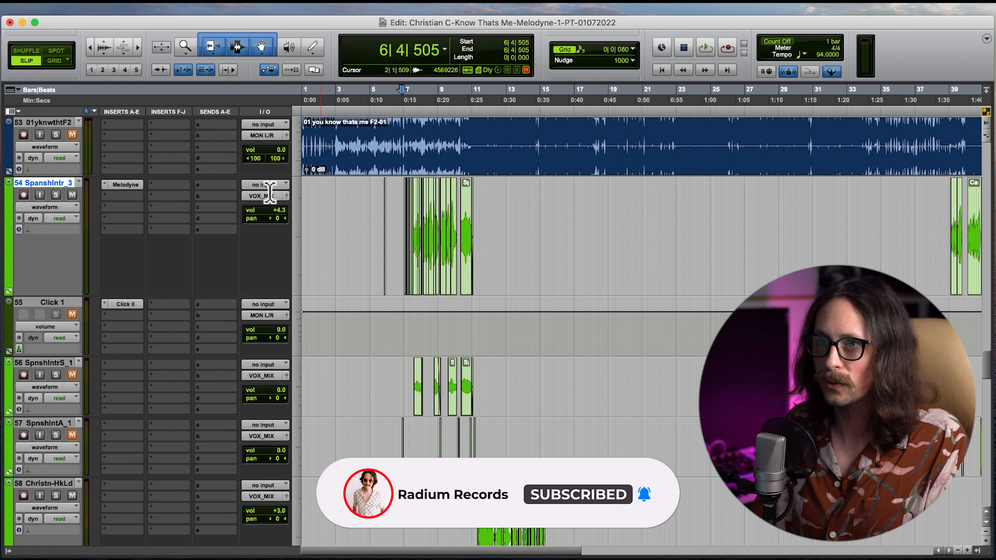
Play the Spanish intro vocals with Melodyne bypassed on track SpanshIntr_3 and the mute of track SpnshIntA_1 toggled
super+click(134, 184)
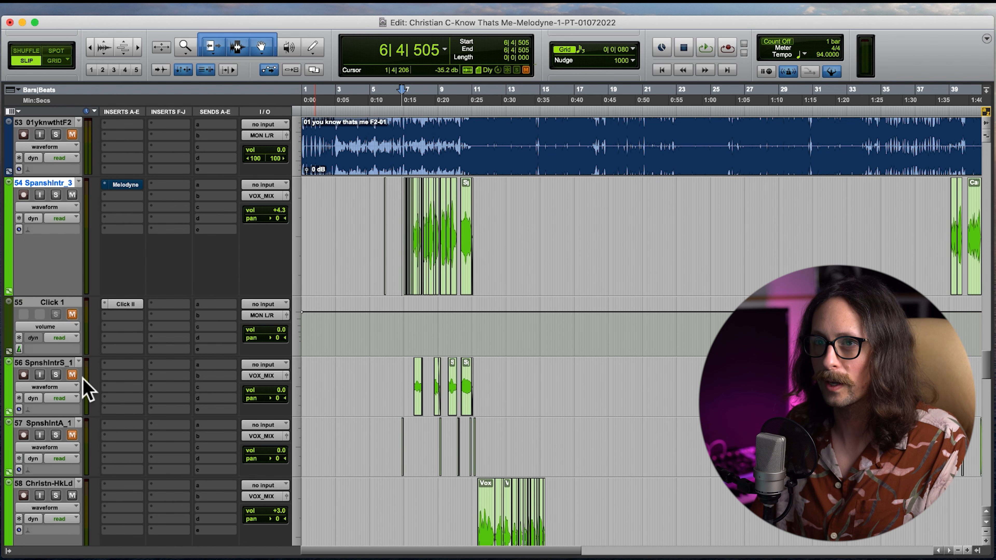
click(72, 435)
key(space)
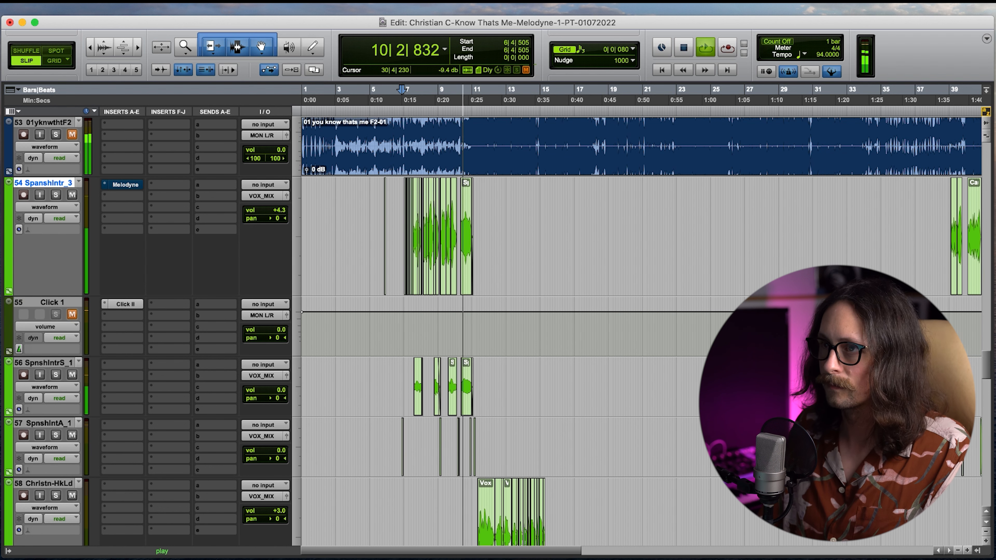
key(space)
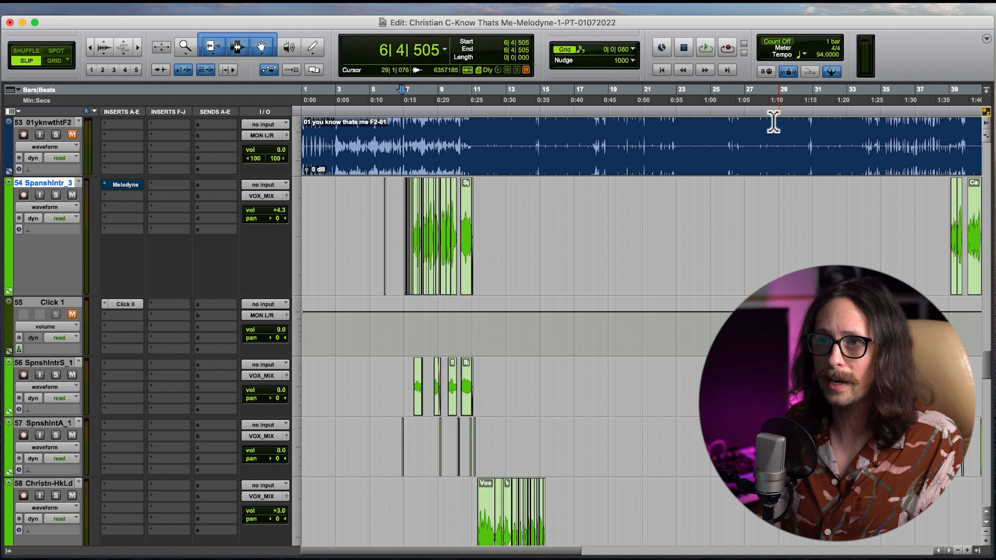
Examine the tuned notes of SpanshIntr_3 around bars 7 to 9 in its Melodyne editor, and close the editor
click(136, 186)
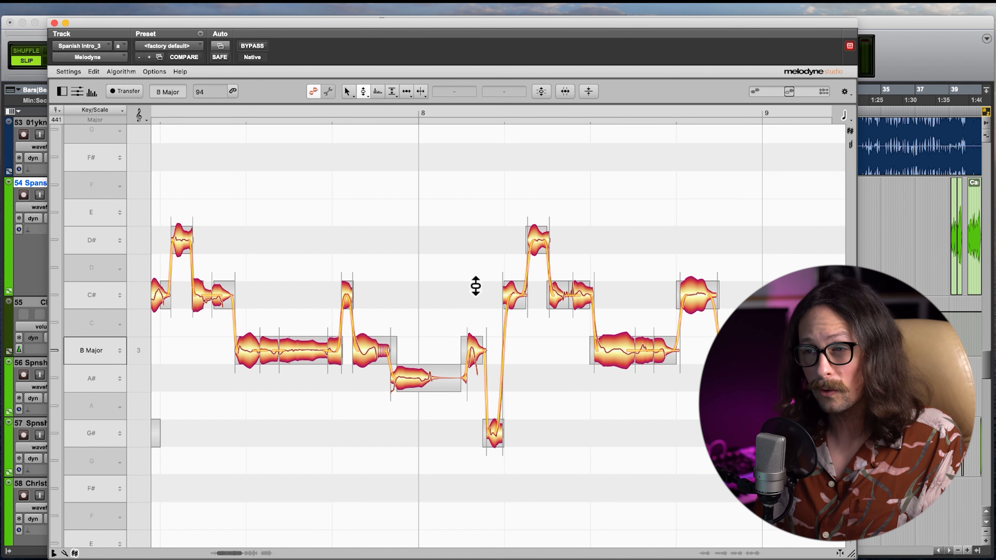
scroll(480, 299, up, 3)
scroll(481, 299, down, 3)
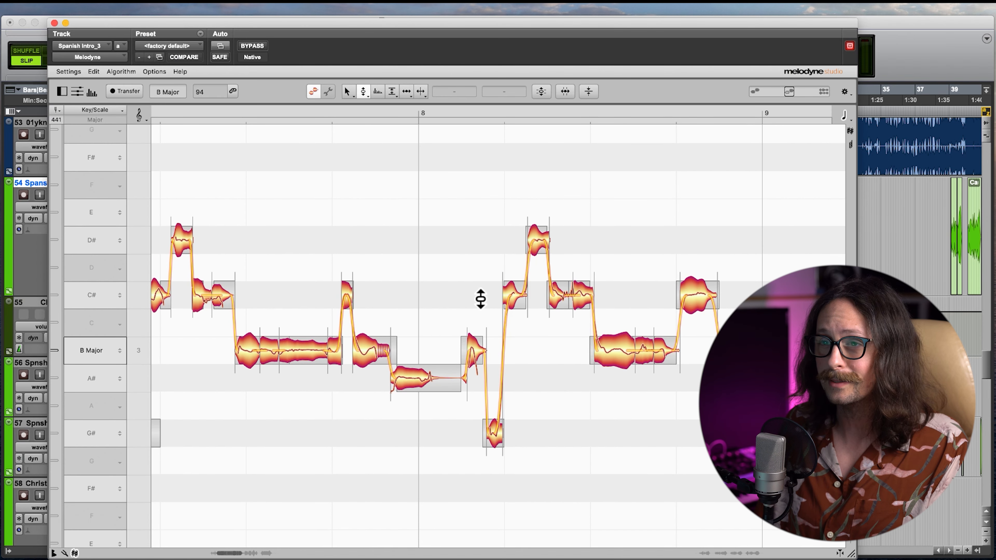
scroll(481, 299, left, 5)
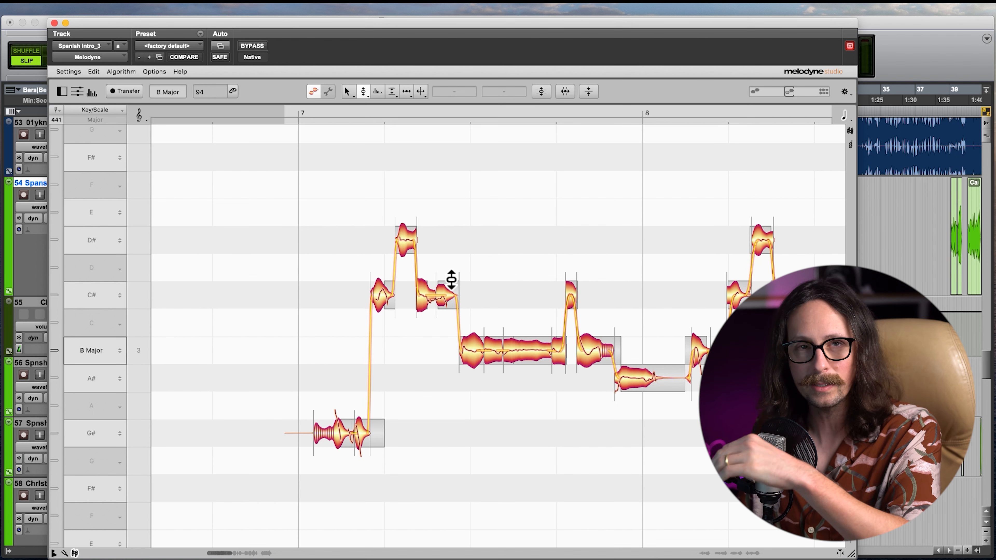
click(54, 23)
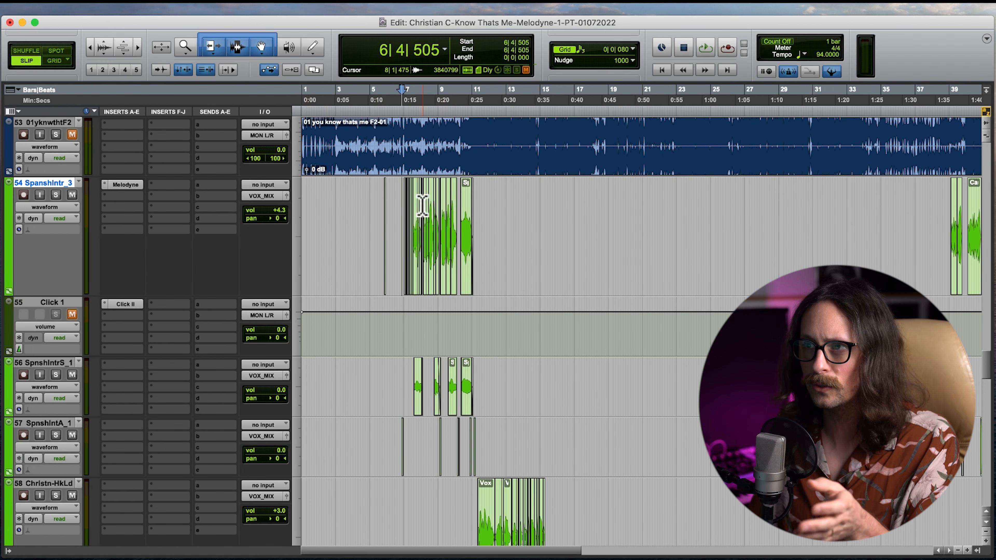
Play the Spanish intro with Melodyne active on track SpanshIntr_3 to hear the tuned vocal
key(space)
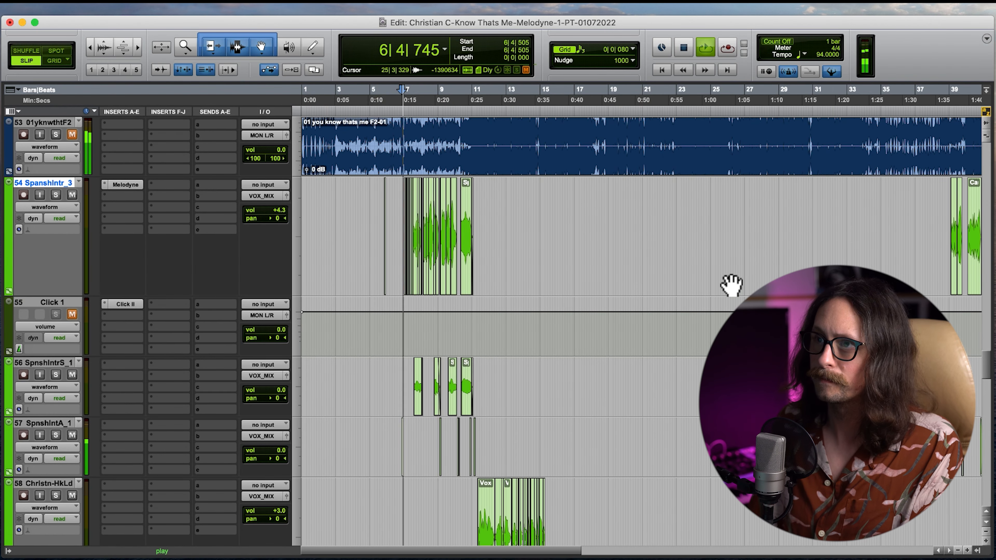
click(72, 374)
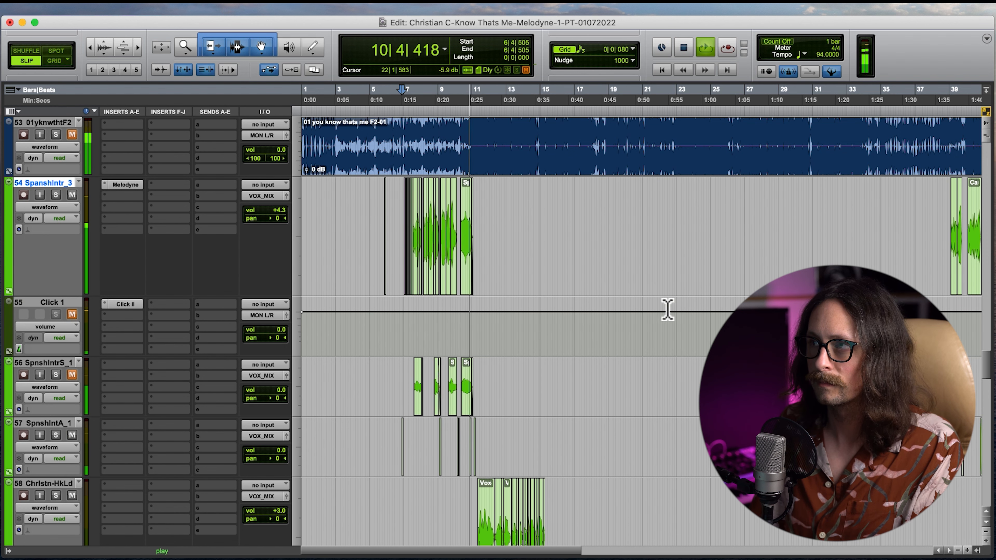
key(space)
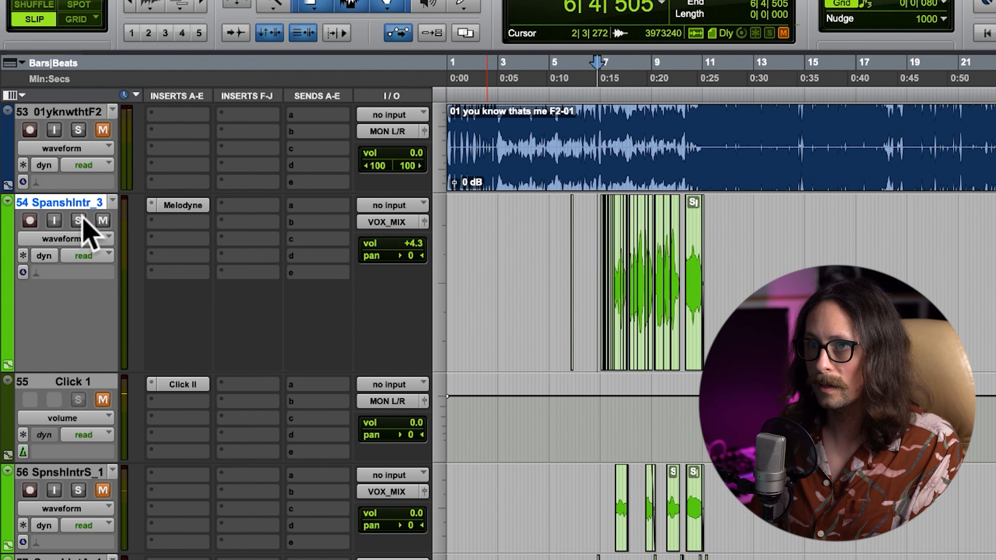
Bypass Melodyne on track SpanshIntr_3 again and replay the Spanish intro for comparison
click(184, 205)
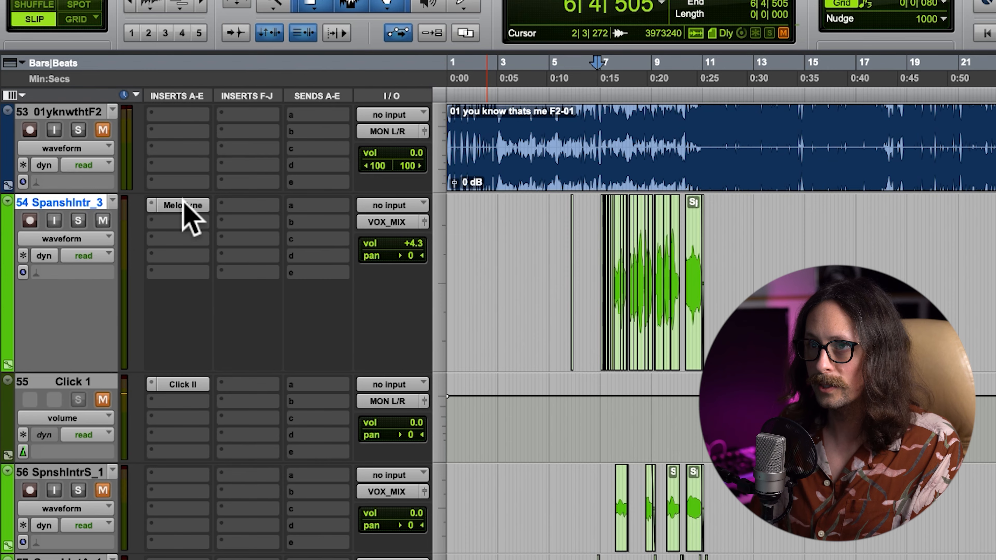
key(space)
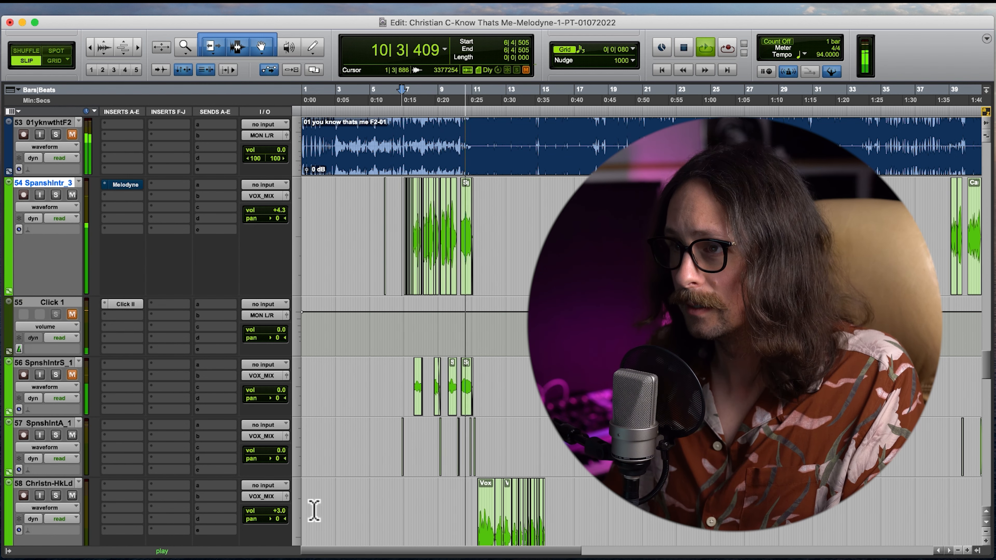
key(space)
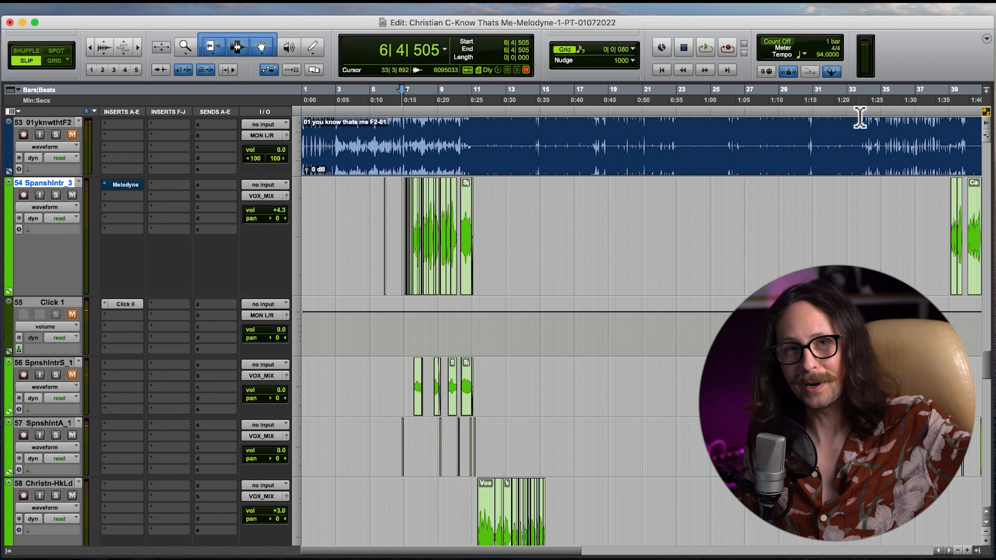
Reopen Melodyne on SpanshIntr_3 to review its opening notes, show the Melodyne track list, and close the editor
click(123, 185)
scroll(331, 238, up, 3)
scroll(347, 263, down, 5)
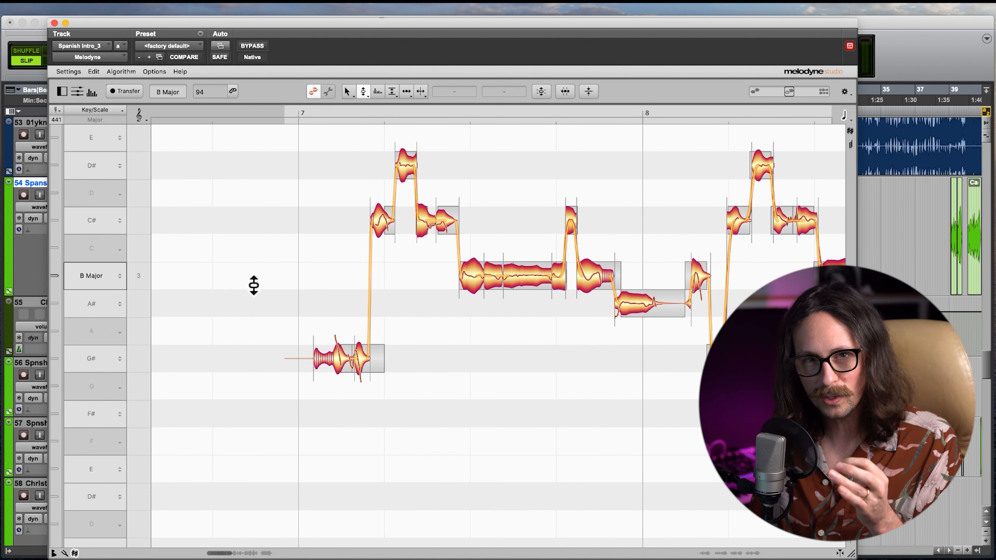
click(77, 91)
click(54, 23)
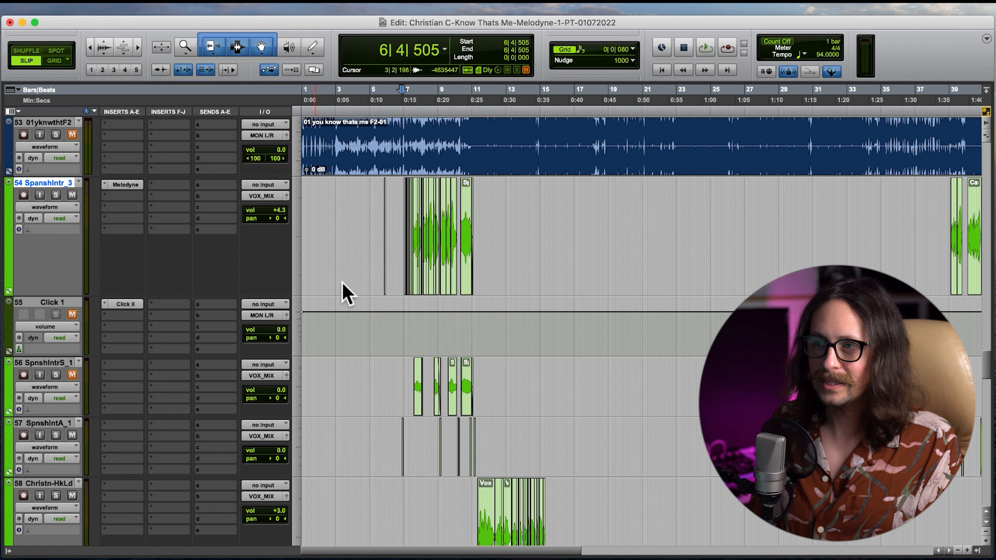
Select the hook clips from about bar 11 to bar 15 on tracks 58 and 59 and insert Melodyne on both tracks
scroll(431, 275, down, 5)
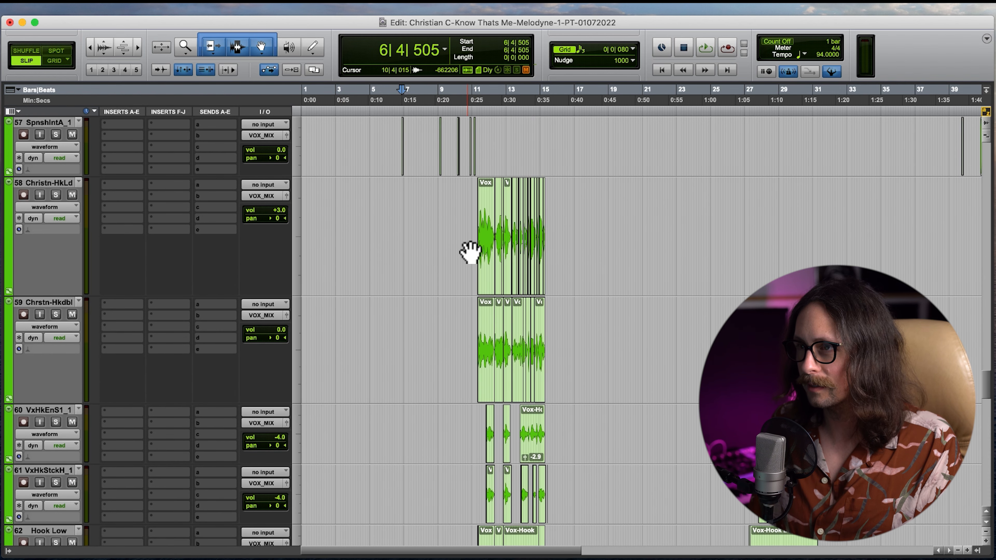
drag(474, 235, 554, 529)
drag(479, 208, 556, 314)
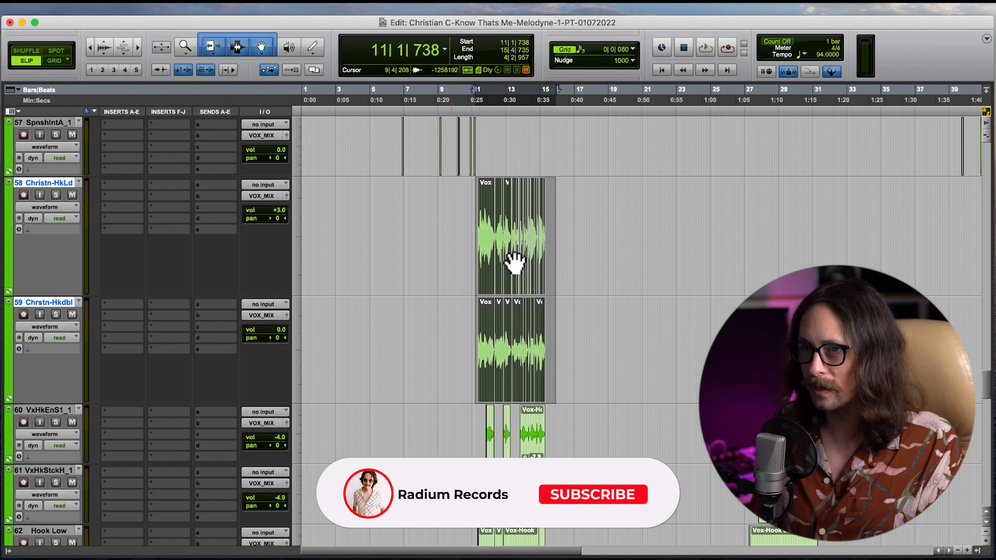
click(117, 185)
click(364, 232)
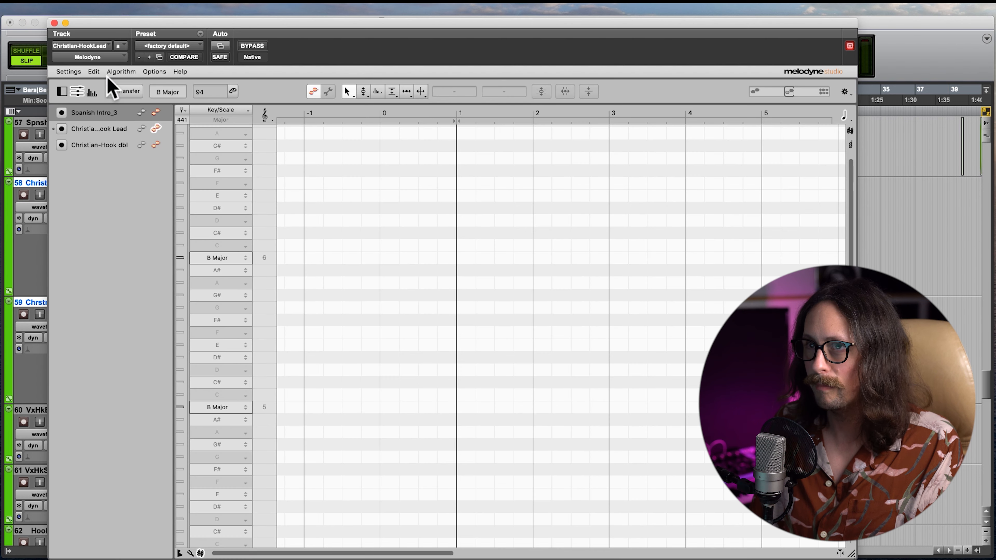
Arm the hook lead and hook double tracks for transfer in Melodyne and enable both for note editing together
click(79, 93)
click(81, 93)
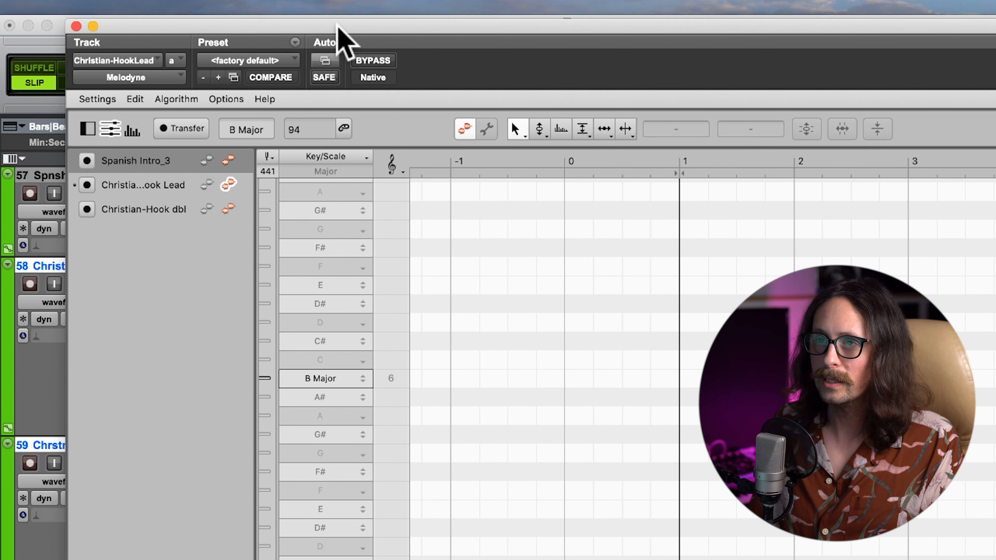
click(87, 185)
click(87, 209)
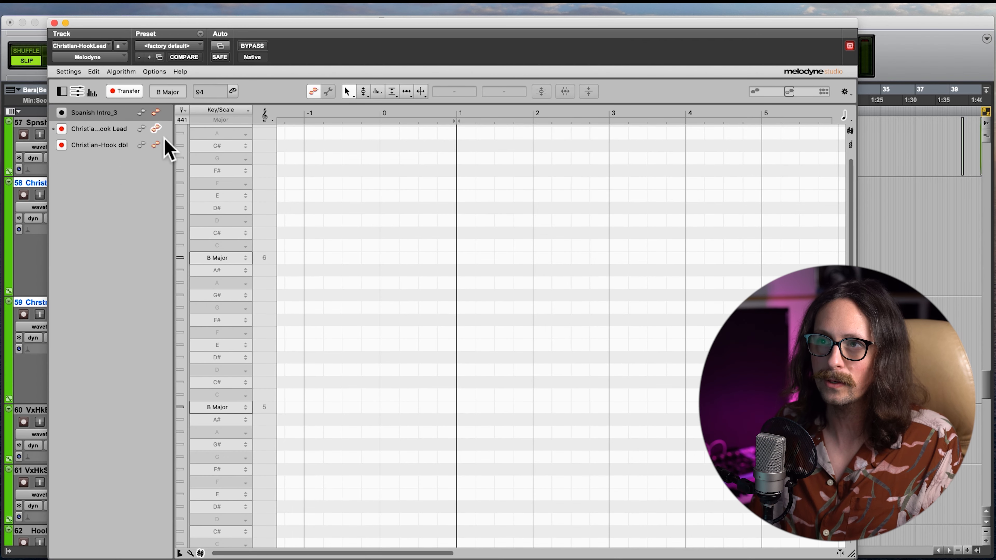
click(159, 148)
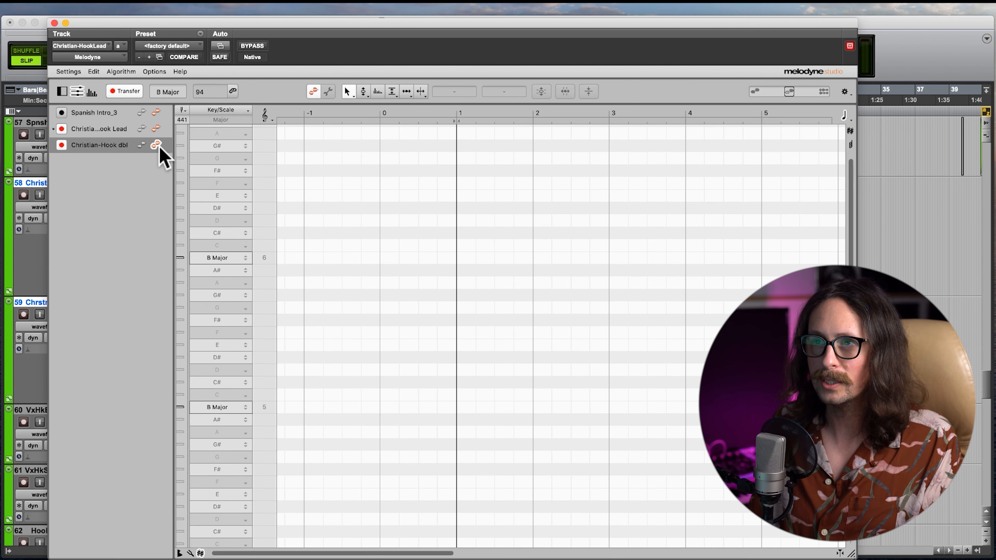
shift+click(159, 129)
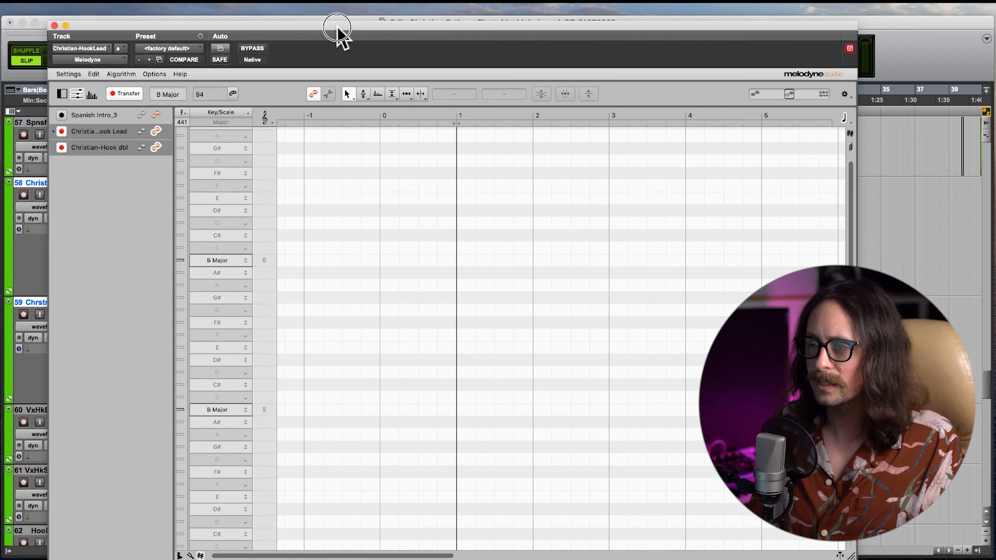
Play the selected hook section to transfer its lead and double vocals into Melodyne, moving the editor aside during the capture
drag(651, 16, 305, 474)
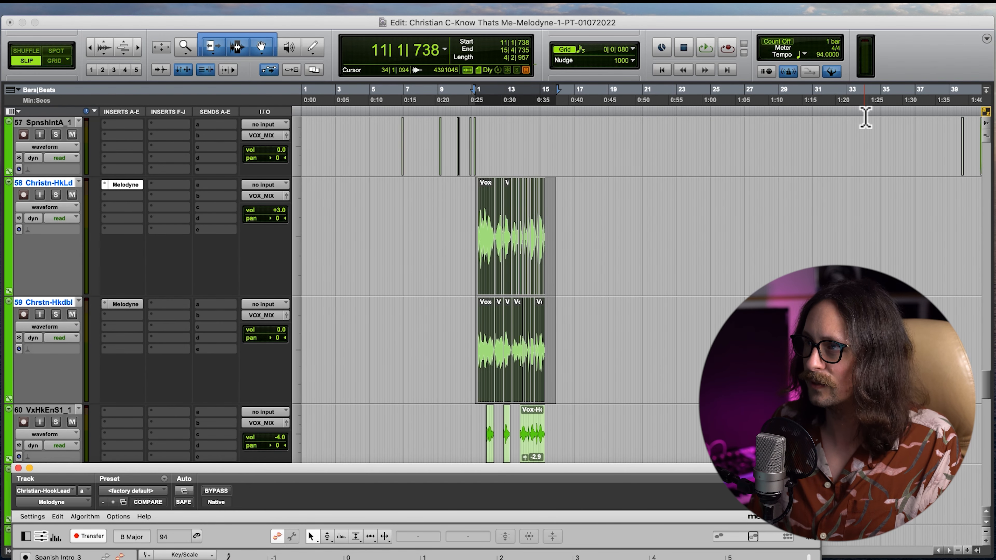
key(space)
drag(436, 475, 483, 25)
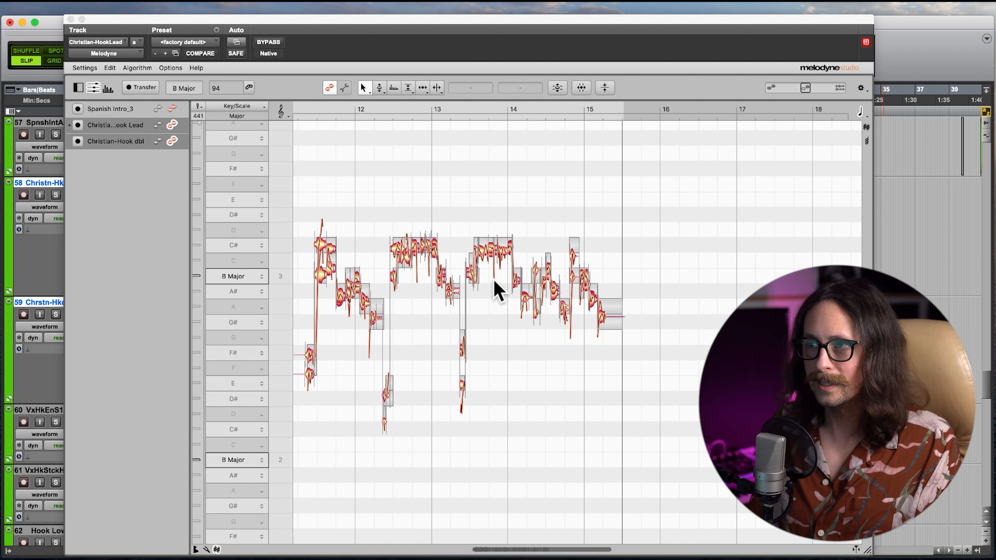
Examine the overlapping hook lead and double notes, focusing on the two opening notes between bars 11 and 12
scroll(451, 318, left, 2)
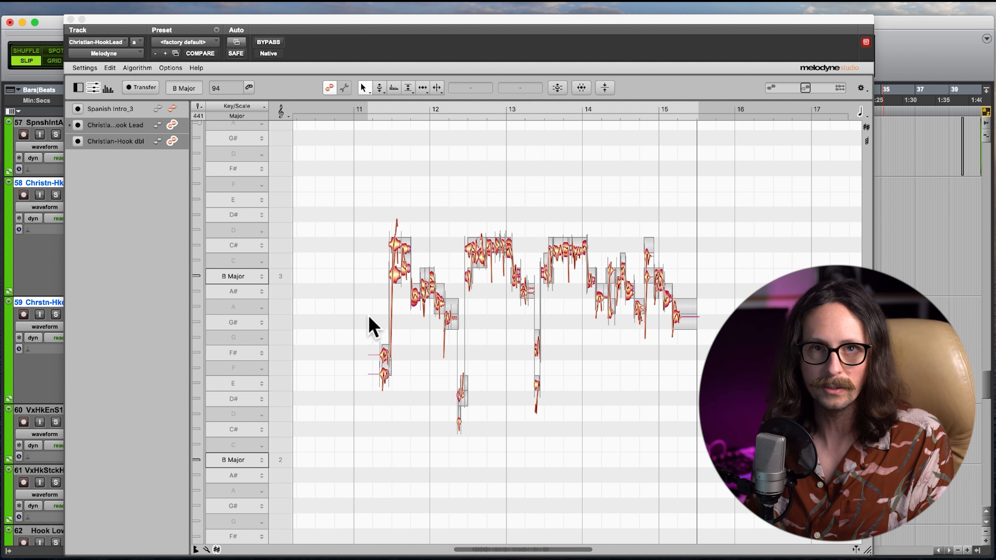
scroll(404, 370, up, 4)
scroll(381, 378, down, 5)
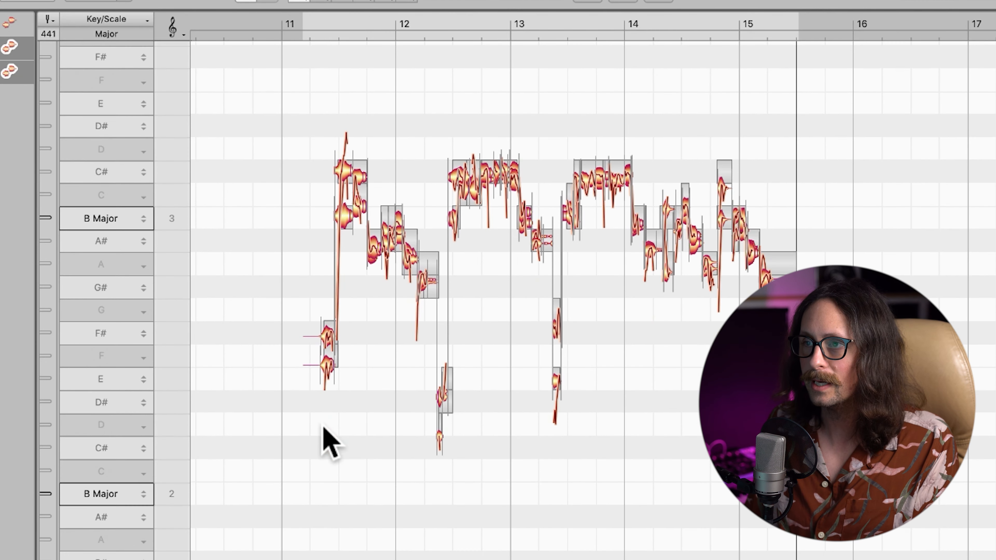
scroll(401, 336, up, 5)
scroll(435, 324, left, 5)
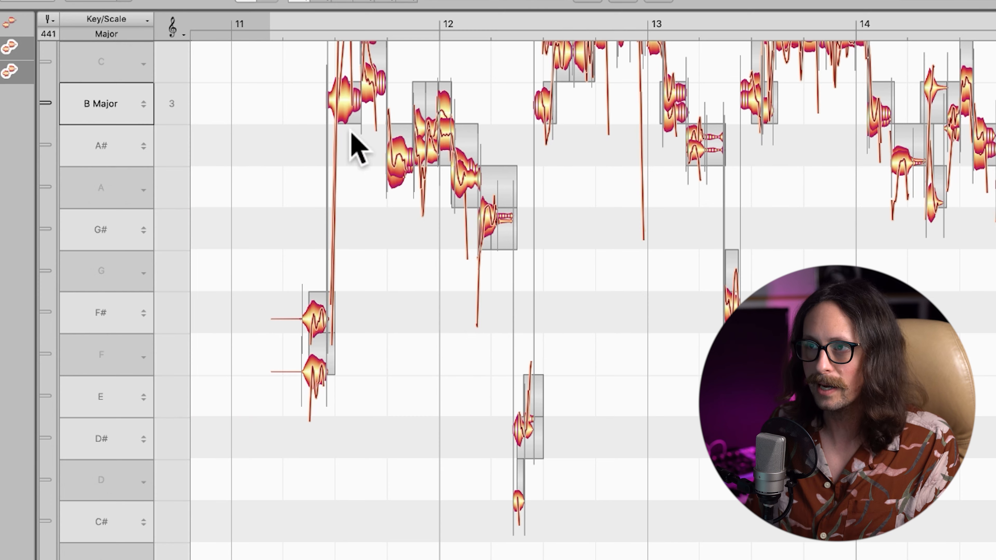
scroll(347, 230, up, 3)
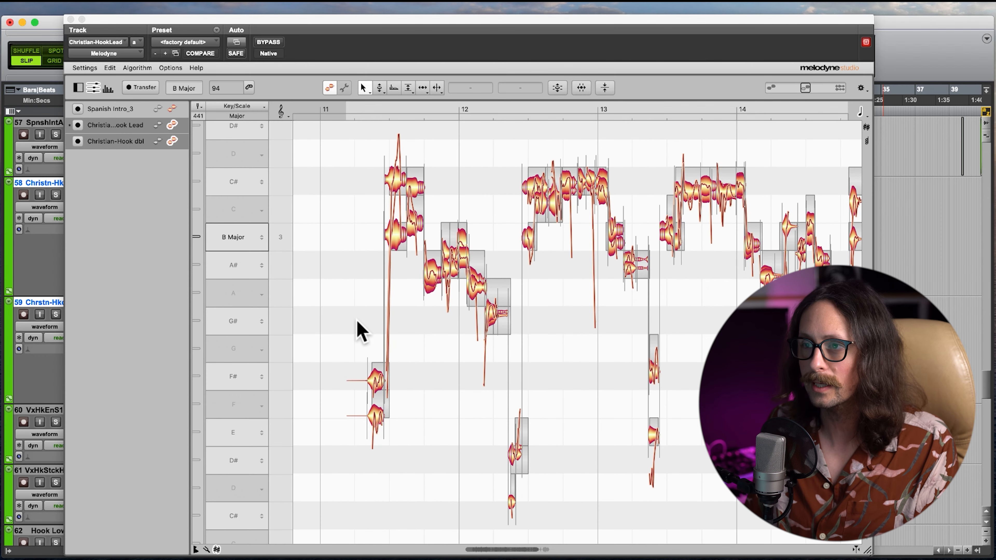
scroll(358, 322, up, 5)
scroll(375, 373, down, 2)
scroll(375, 375, left, 3)
scroll(376, 375, down, 1)
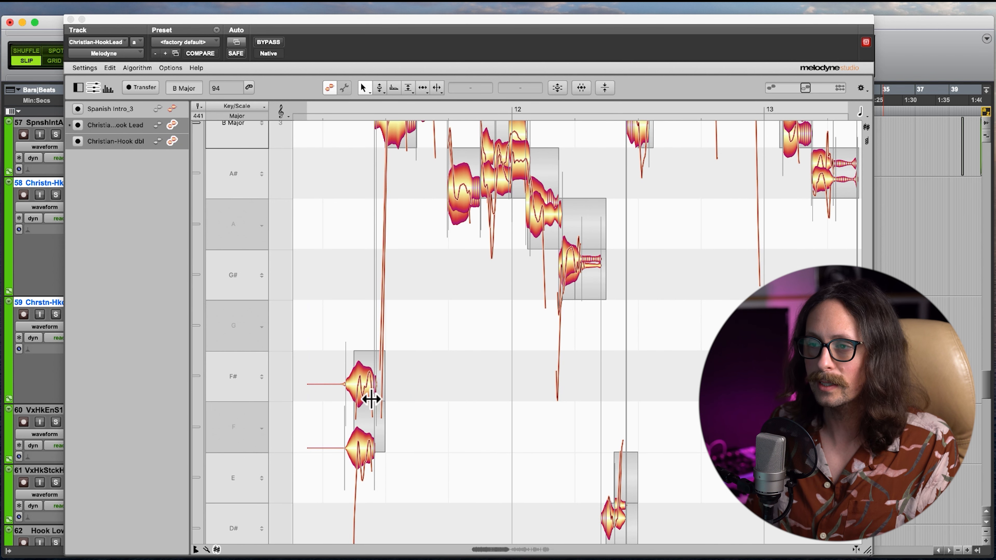
Pitch the two opening hook notes onto F# and F with the Pitch tool, trying and undoing F# for the lower one
right_click(382, 425)
click(397, 424)
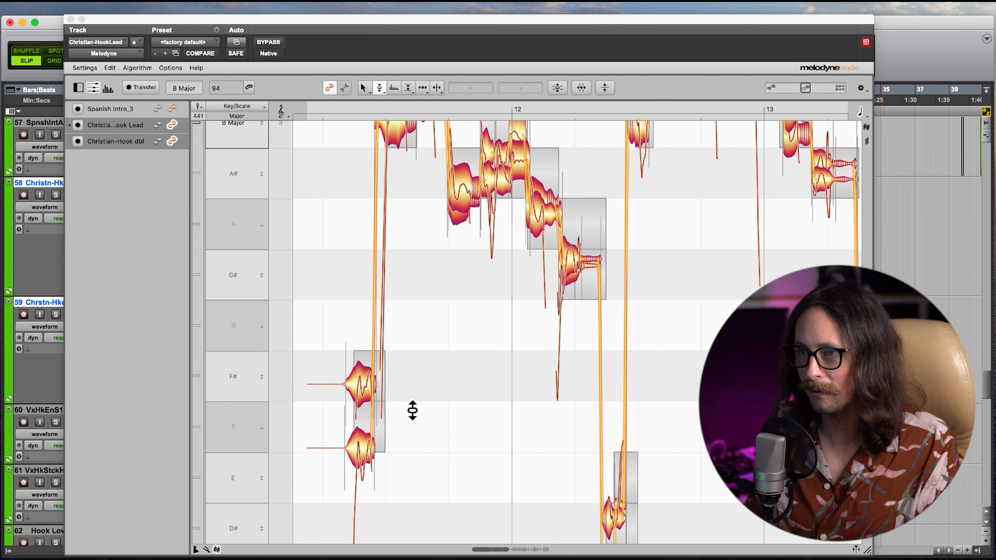
drag(356, 450, 362, 382)
click(322, 360)
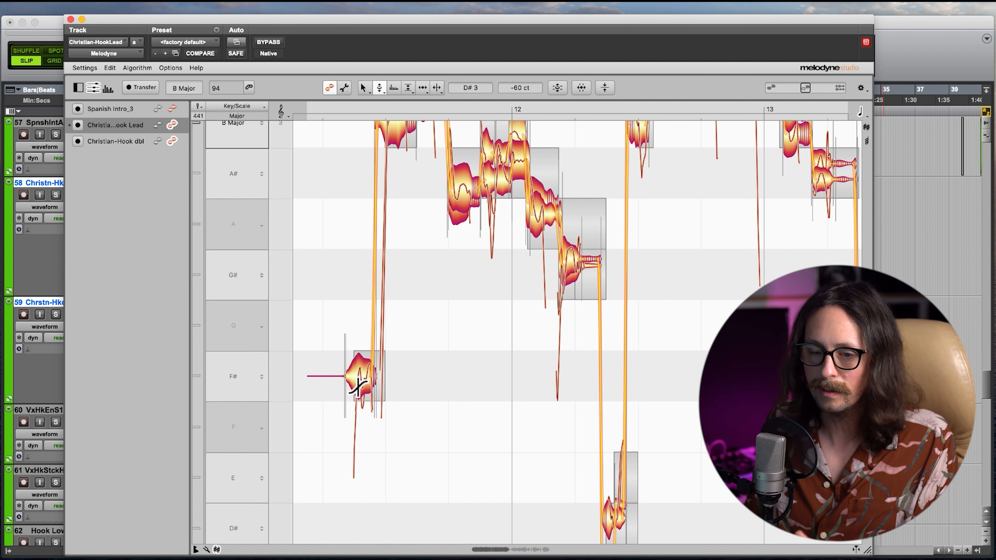
key(super+z)
Reduce the pitch modulation of the two overlapping opening hook notes to 13% for the F note and 24% for the F# note
right_click(385, 301)
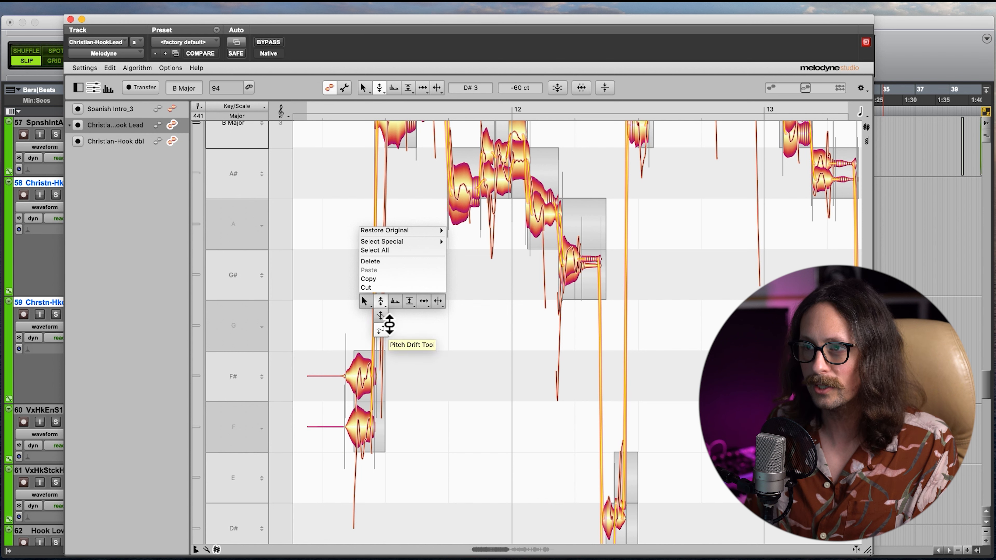
click(386, 323)
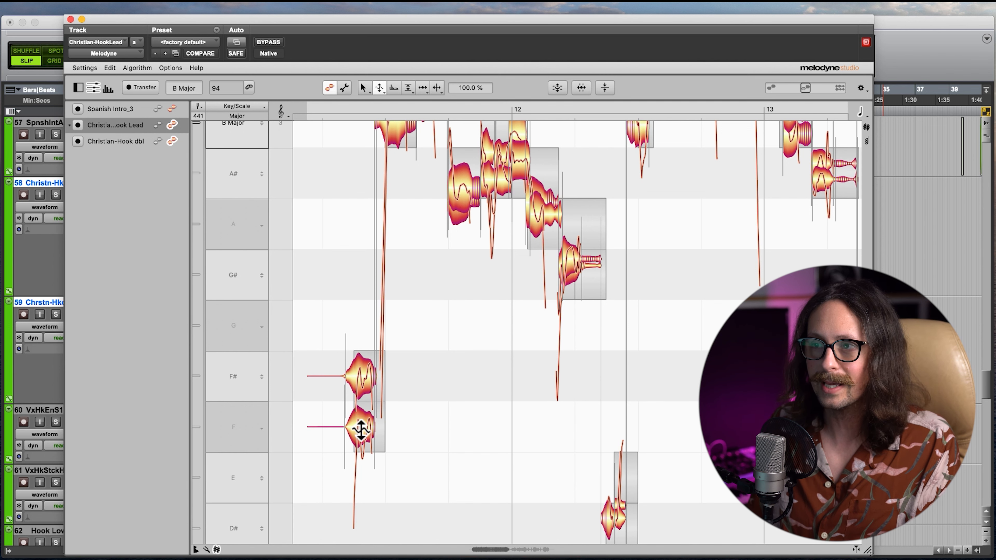
scroll(360, 429, up, 5)
scroll(487, 416, left, 4)
scroll(488, 415, left, 3)
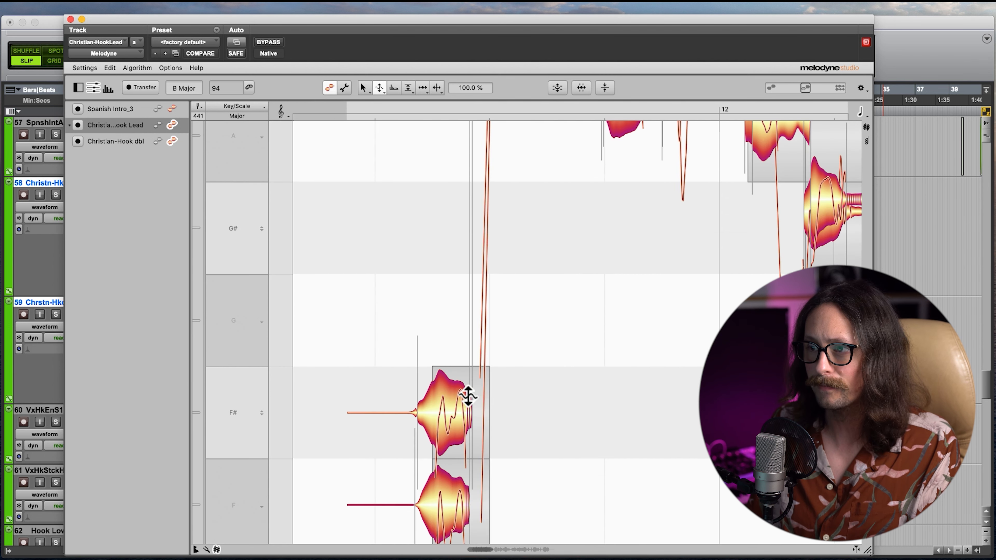
scroll(467, 394, down, 3)
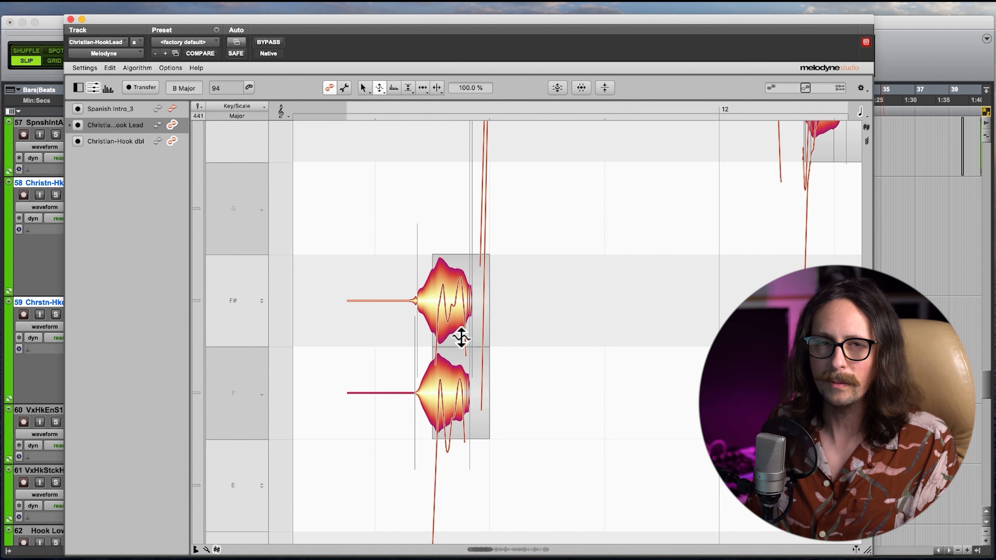
drag(451, 389, 438, 445)
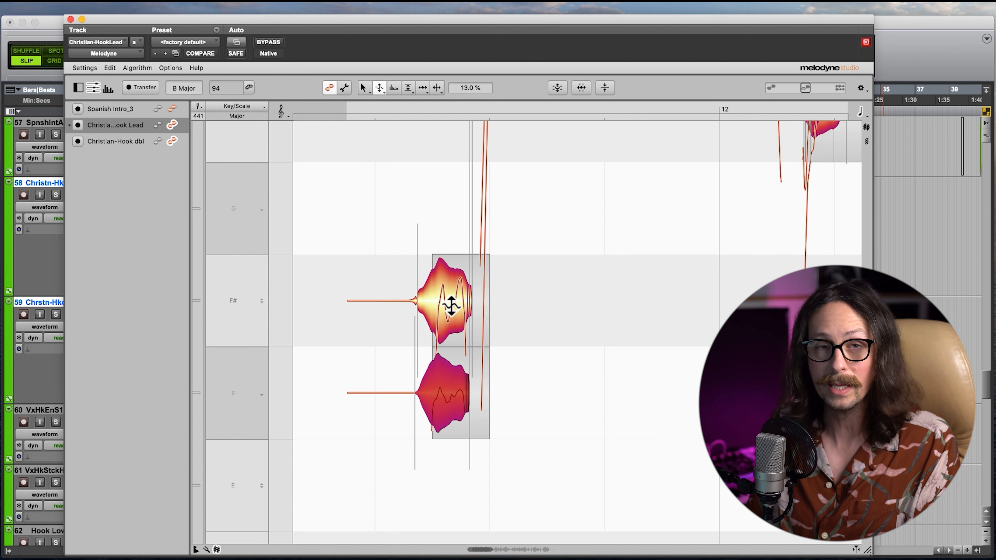
key(super+Down)
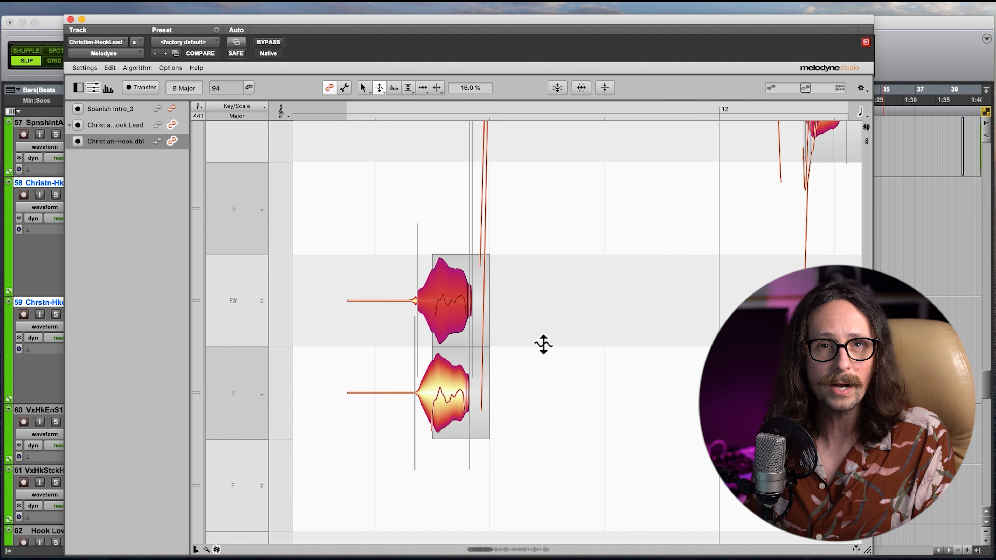
scroll(534, 329, up, 5)
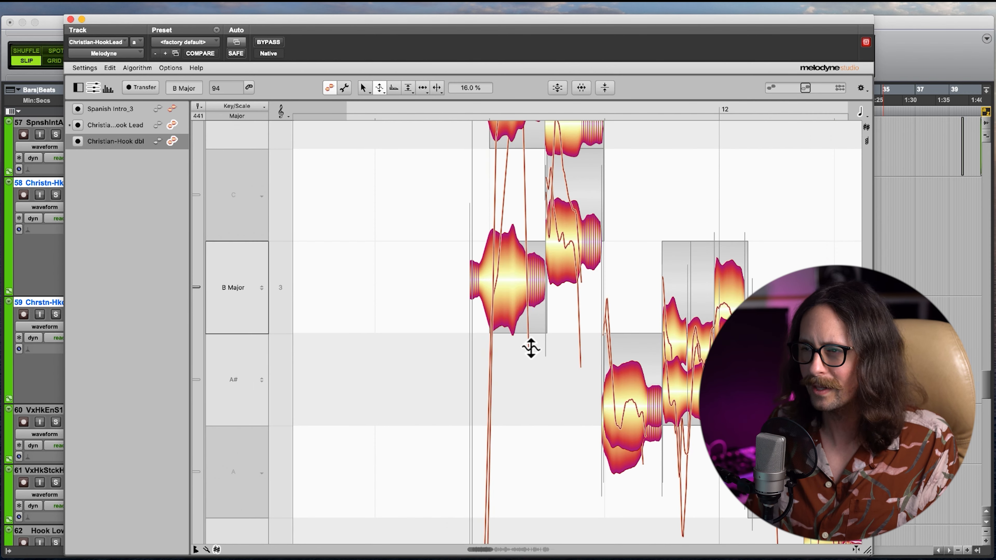
scroll(529, 345, down, 7)
drag(452, 260, 455, 232)
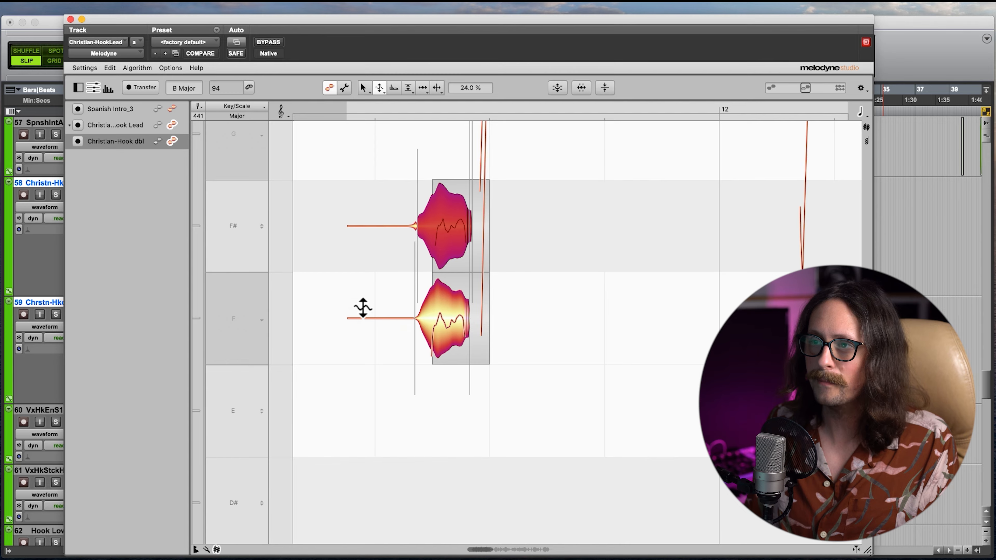
Move the lower opening hook note up from F to F# with the Pitch tool and select both overlapping notes
right_click(361, 303)
click(294, 301)
drag(416, 349, 410, 212)
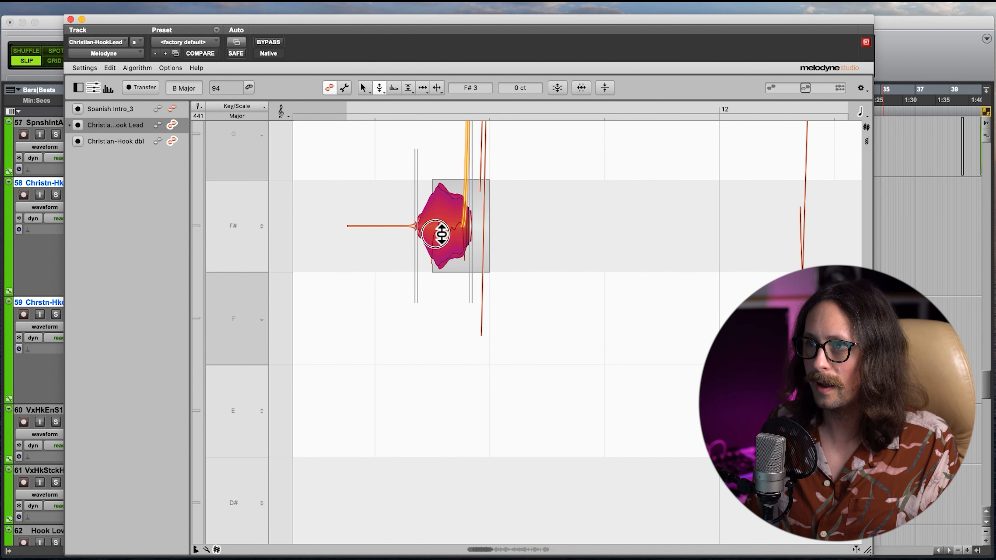
click(356, 173)
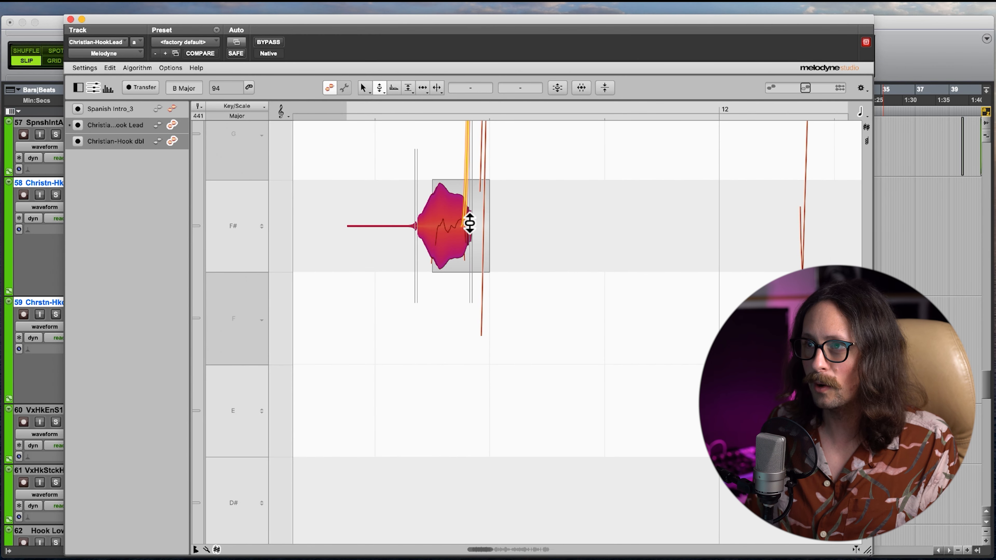
click(445, 228)
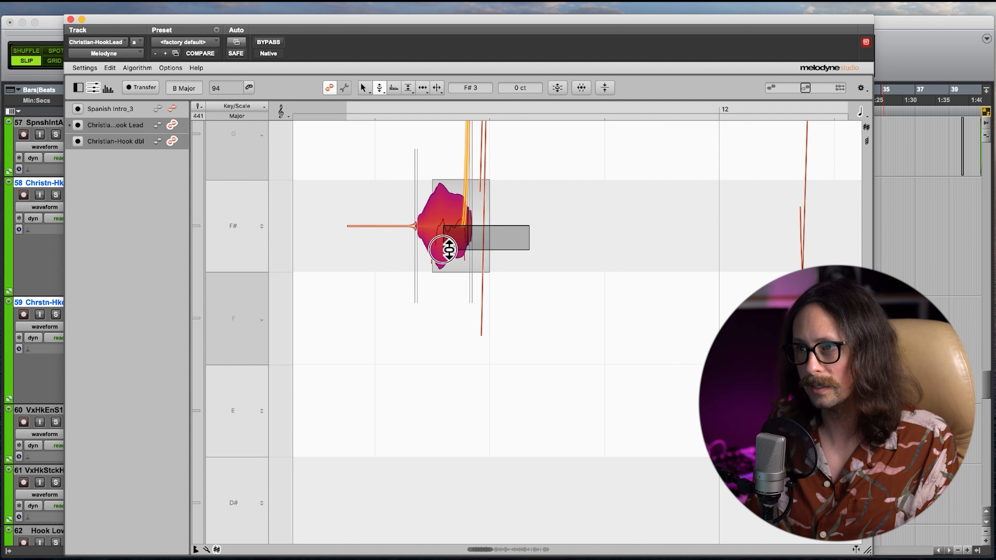
Look through the note editing tools and their sub-tools, and activate the Note Separation tool
scroll(564, 271, up, 10)
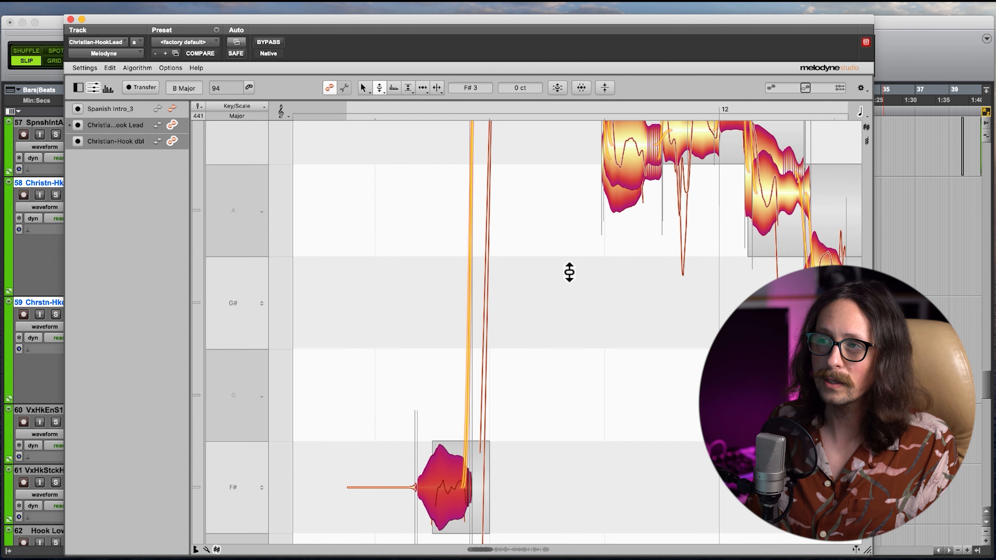
scroll(509, 342, down, 5)
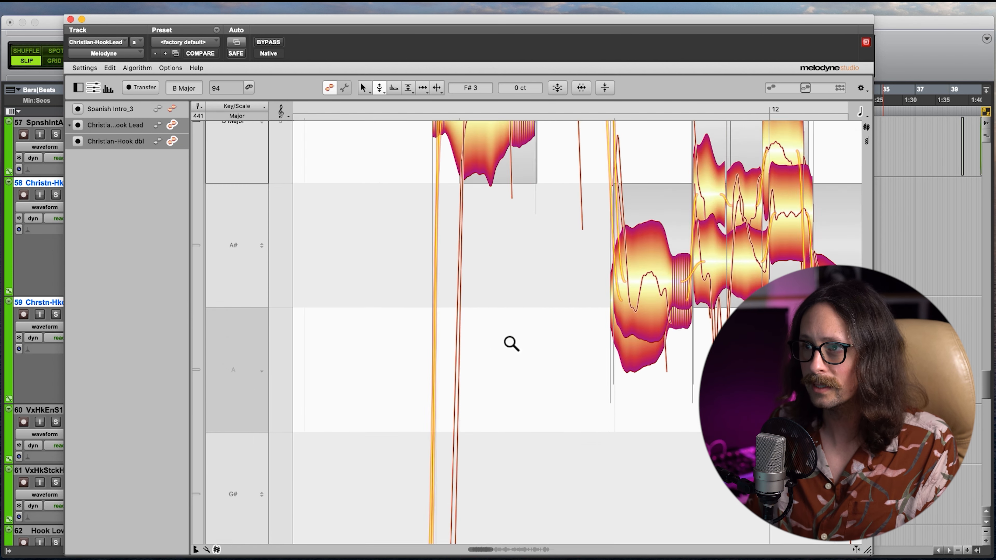
right_click(397, 289)
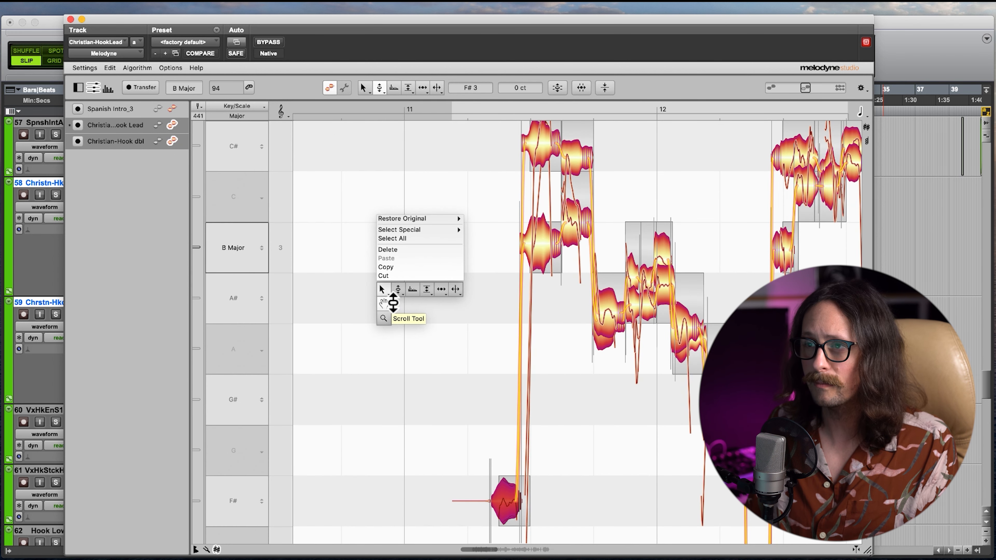
mouse_move(398, 290)
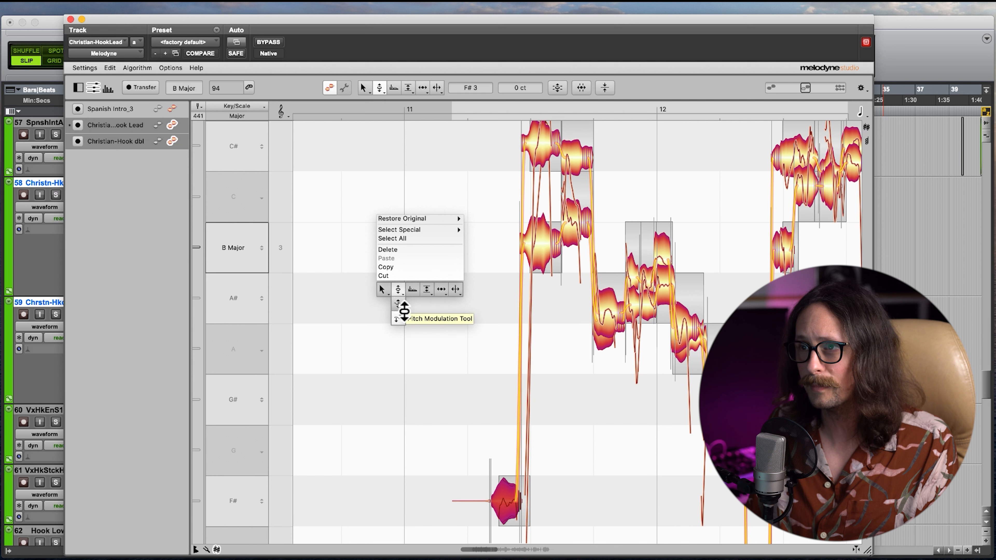
mouse_move(435, 291)
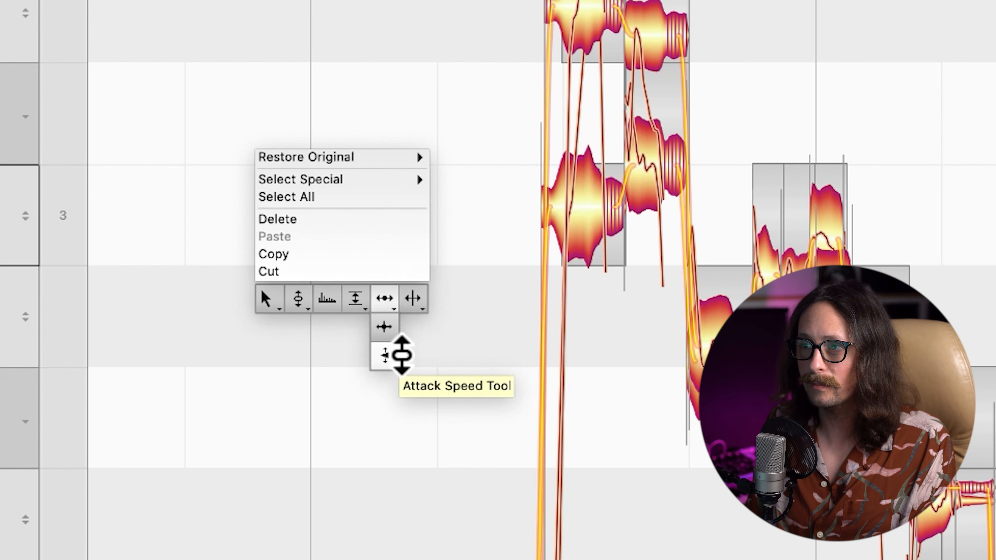
mouse_move(459, 291)
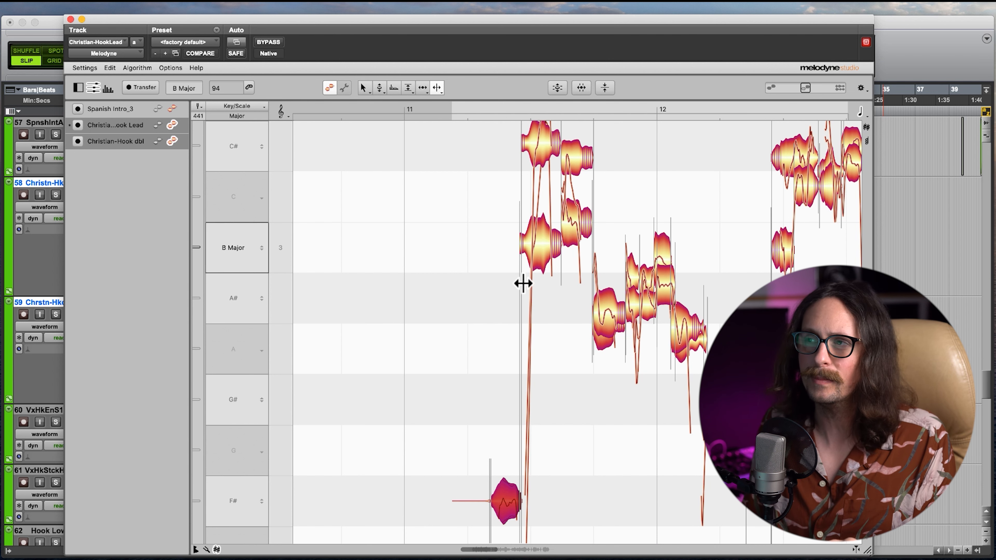
Compare the hook lead and hook double notes by switching note editing between the two tracks, and enable both together again
scroll(520, 284, up, 3)
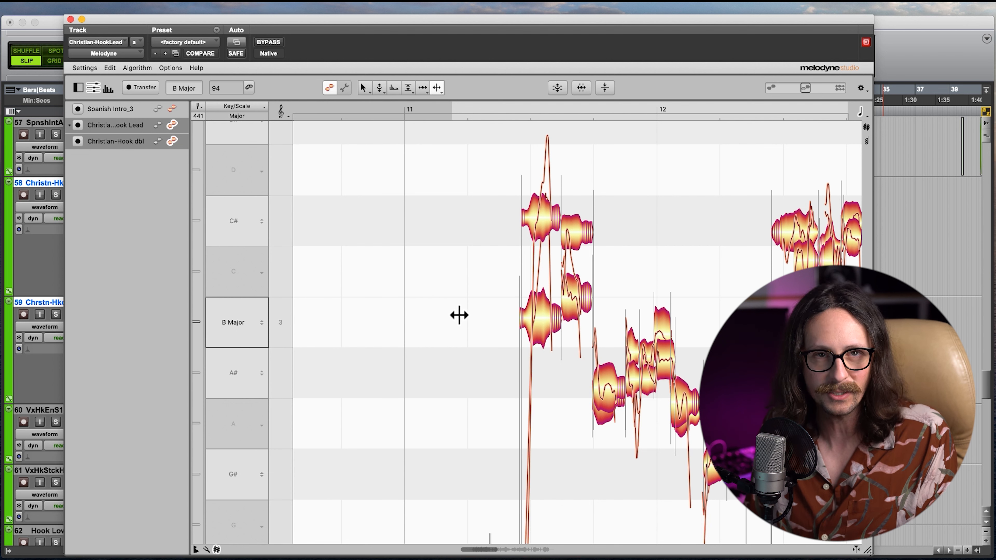
scroll(428, 305, right, 3)
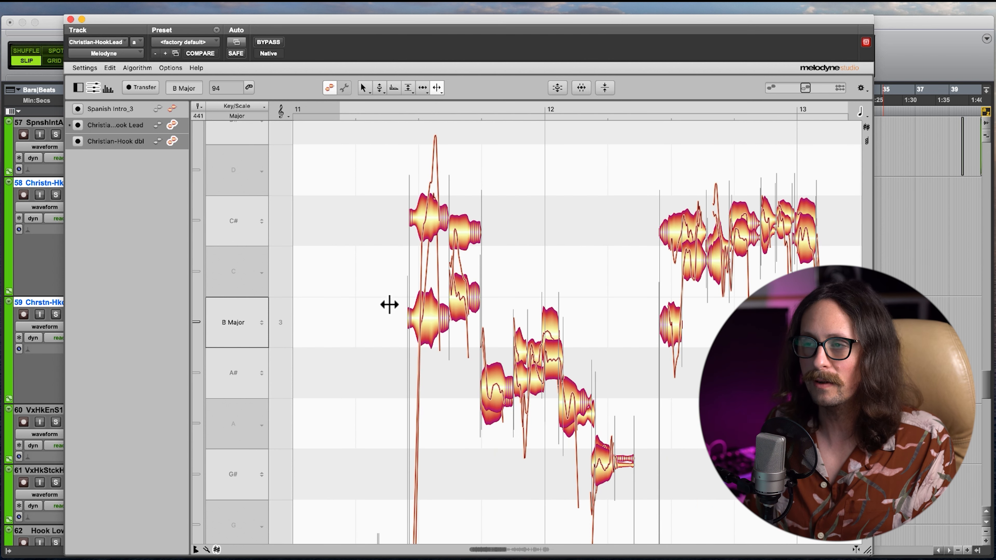
click(173, 126)
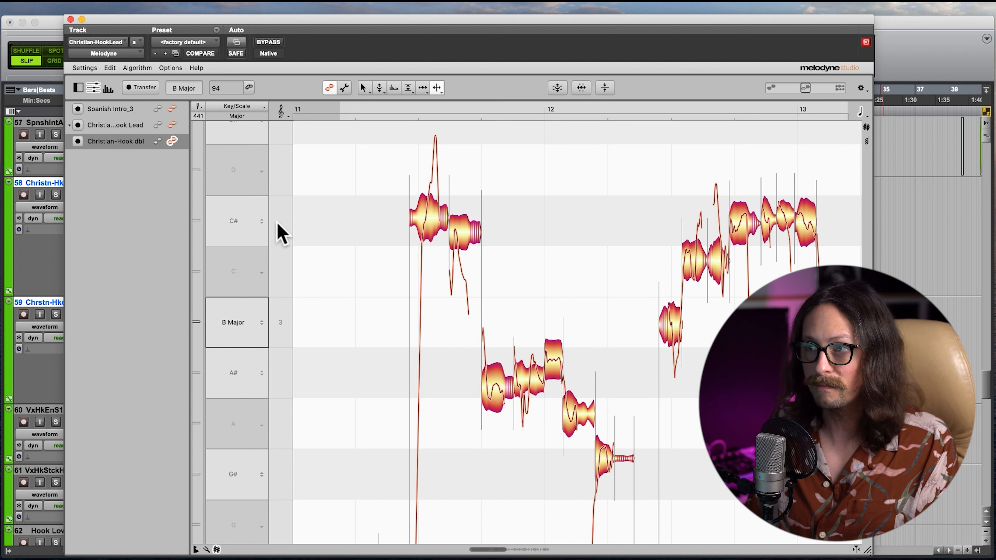
click(173, 126)
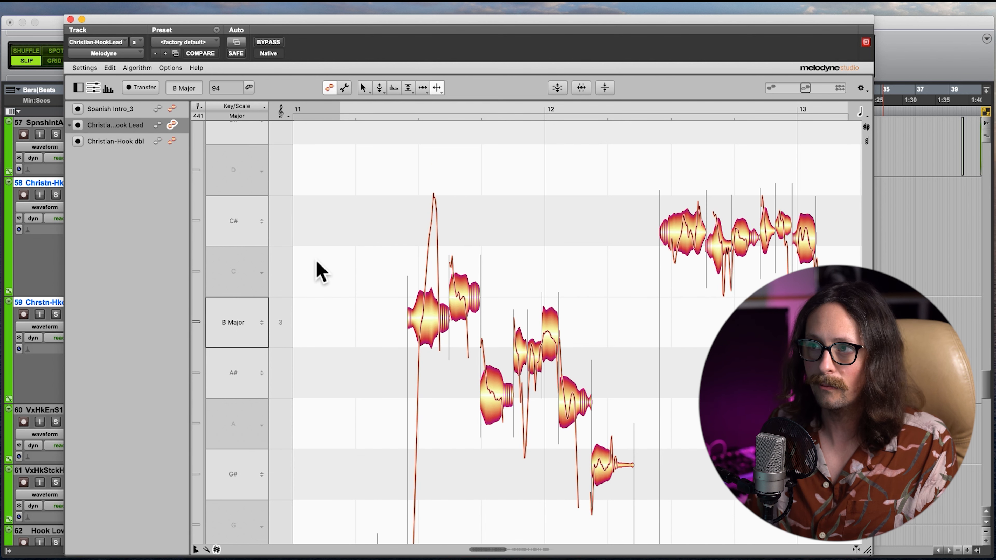
click(173, 141)
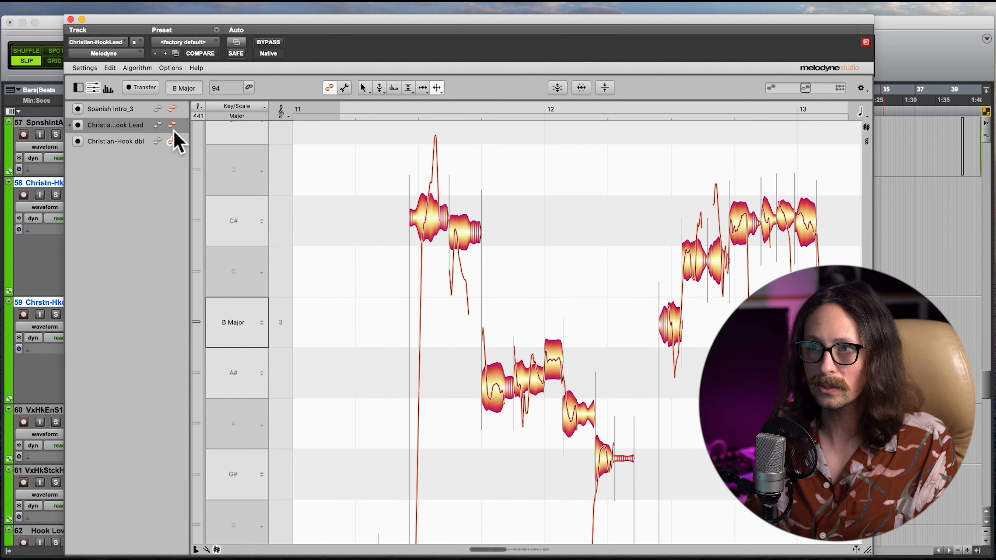
click(172, 126)
click(172, 142)
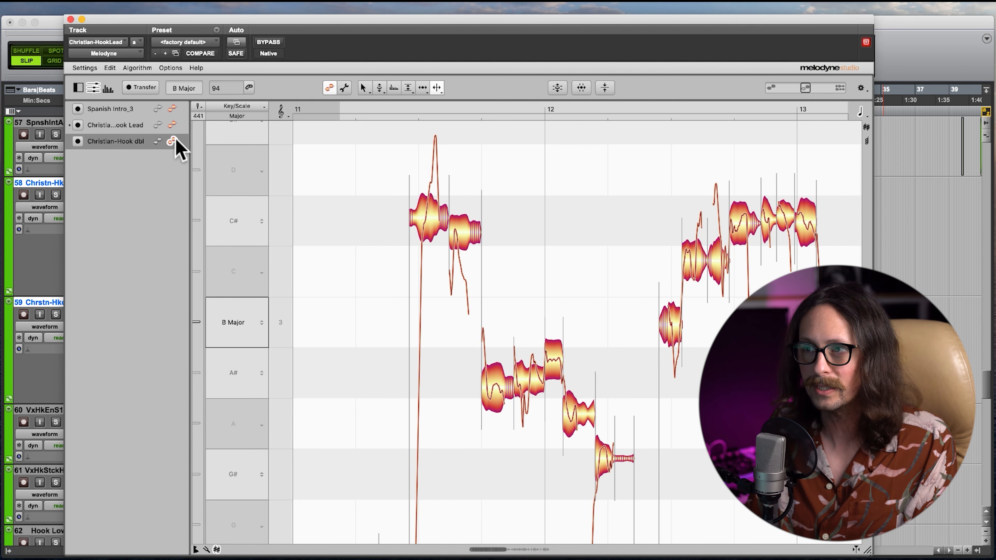
click(172, 125)
click(173, 141)
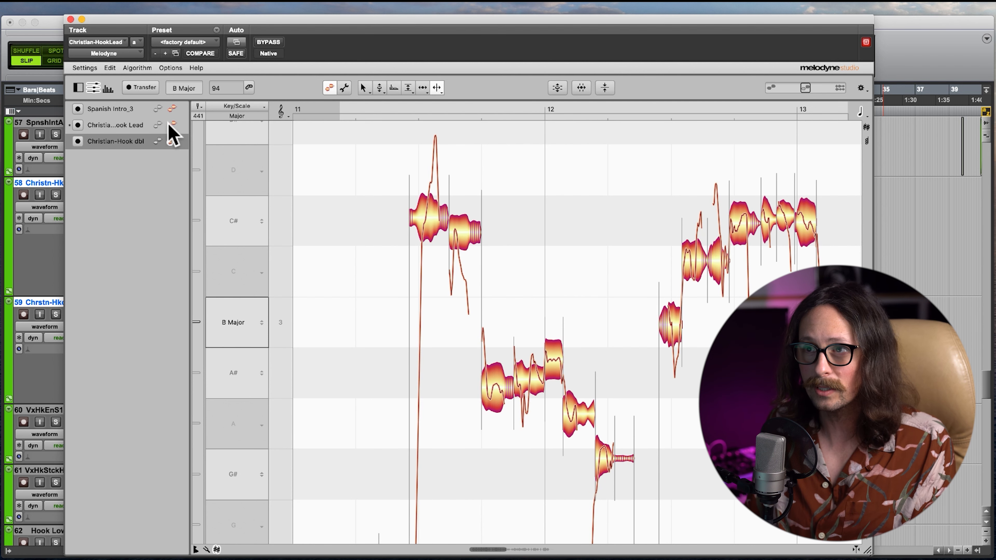
shift+click(172, 124)
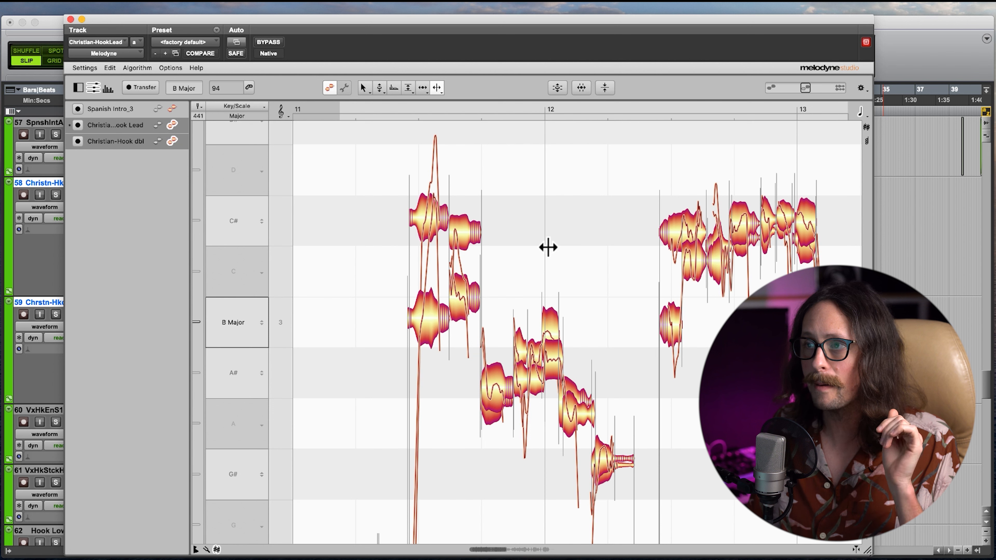
Close the Melodyne window and insert FabFilter Pro-Q 3 and RCompressor after Melodyne on the hook double track
key(super+w)
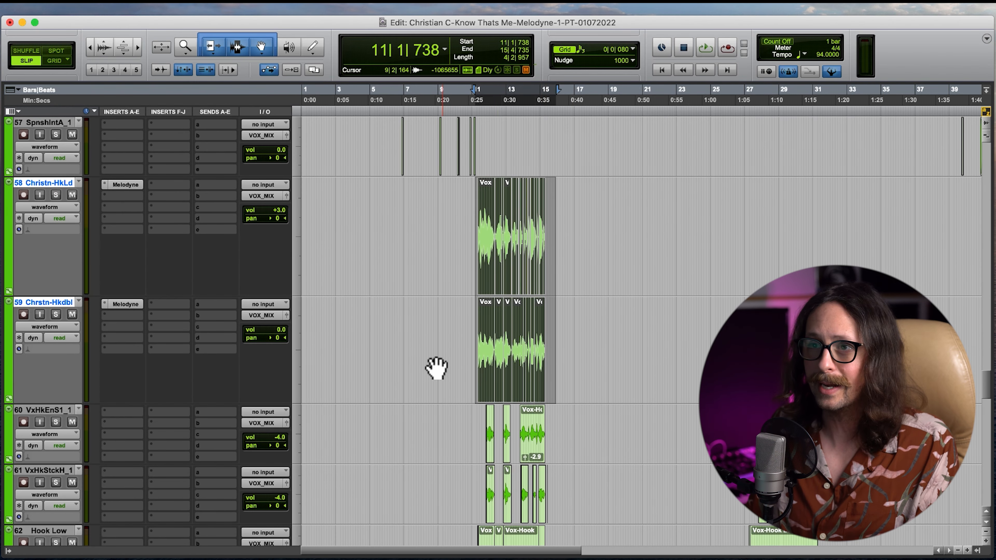
click(115, 314)
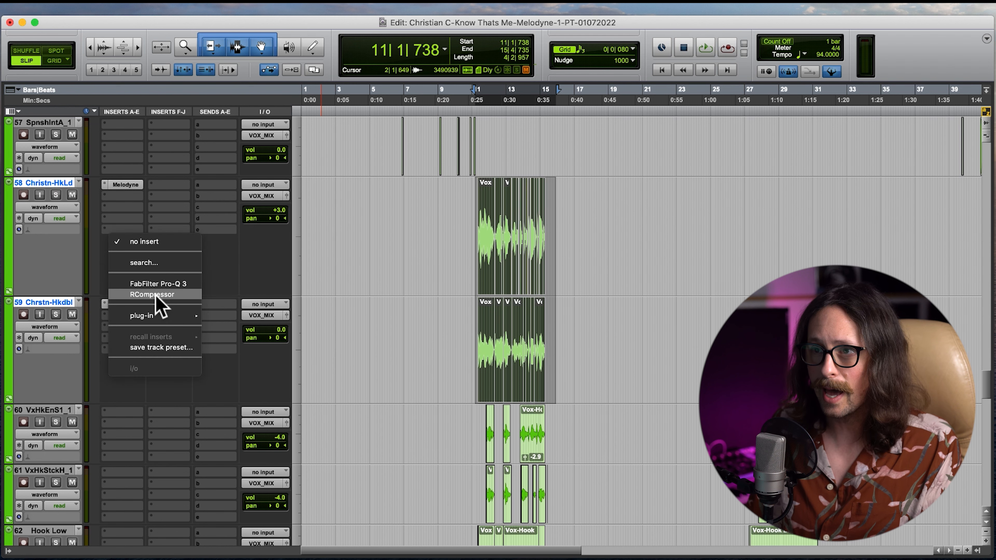
click(159, 284)
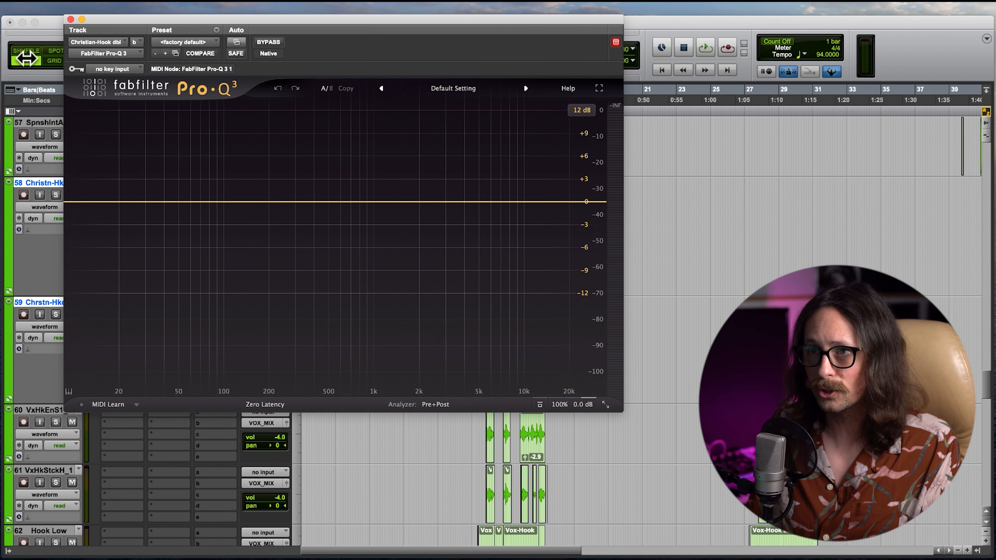
click(70, 19)
click(117, 327)
click(135, 343)
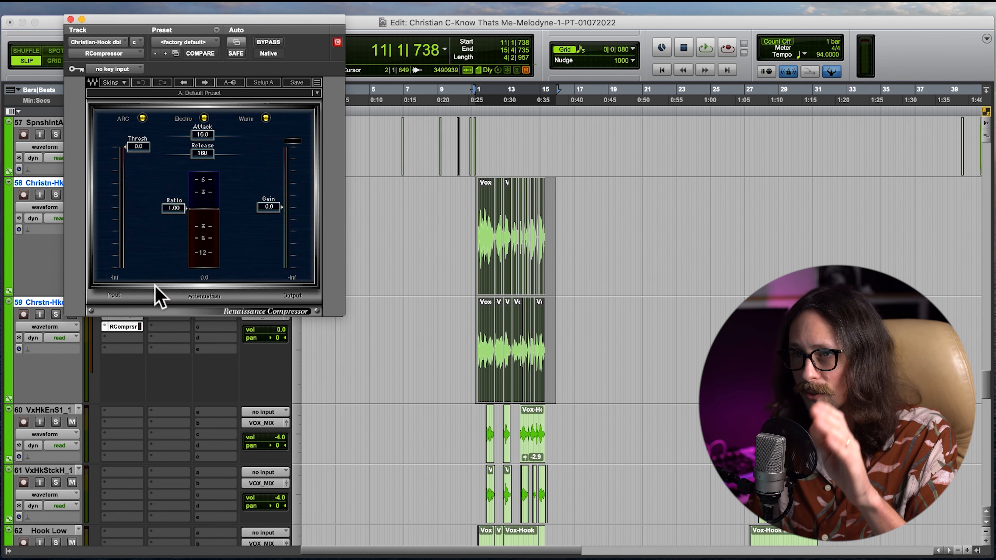
click(71, 19)
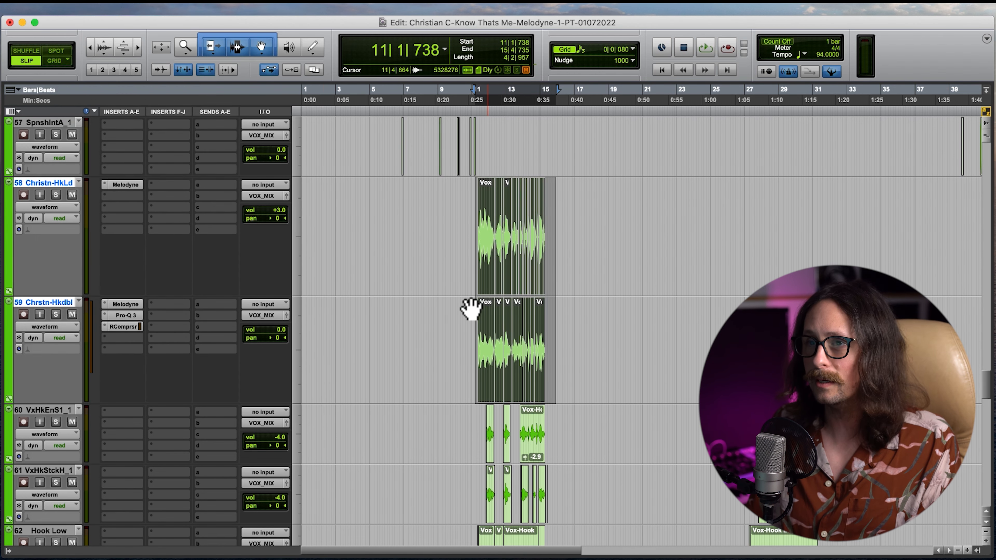
Commit the hook double track up to its Melodyne insert for Edit Selection on Track, with Source Tracks set to Do Nothing
right_click(131, 305)
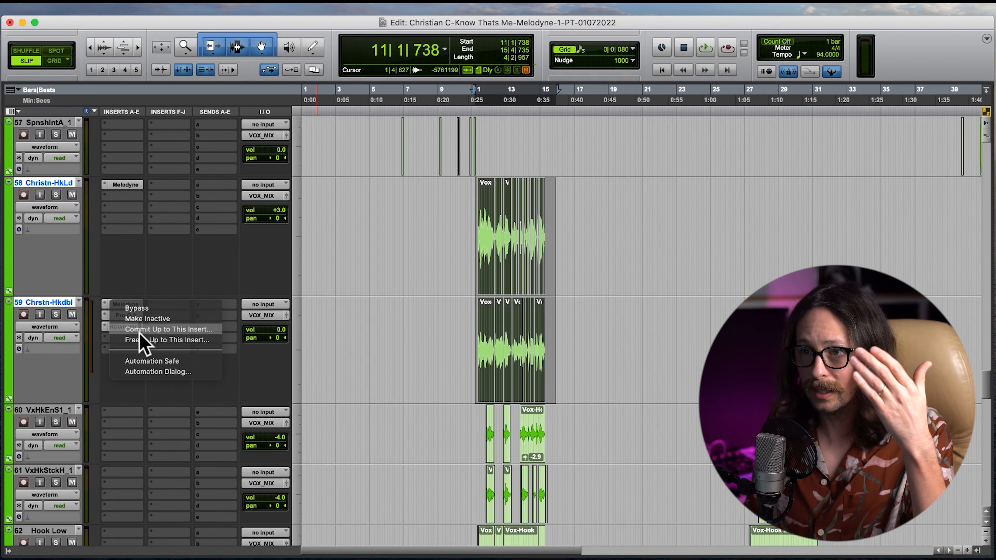
click(274, 264)
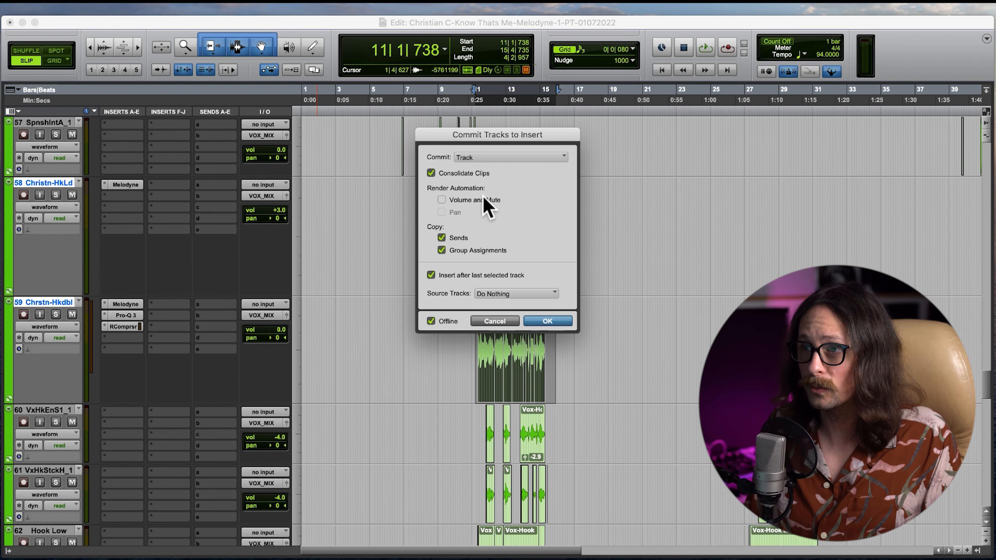
click(501, 157)
click(501, 174)
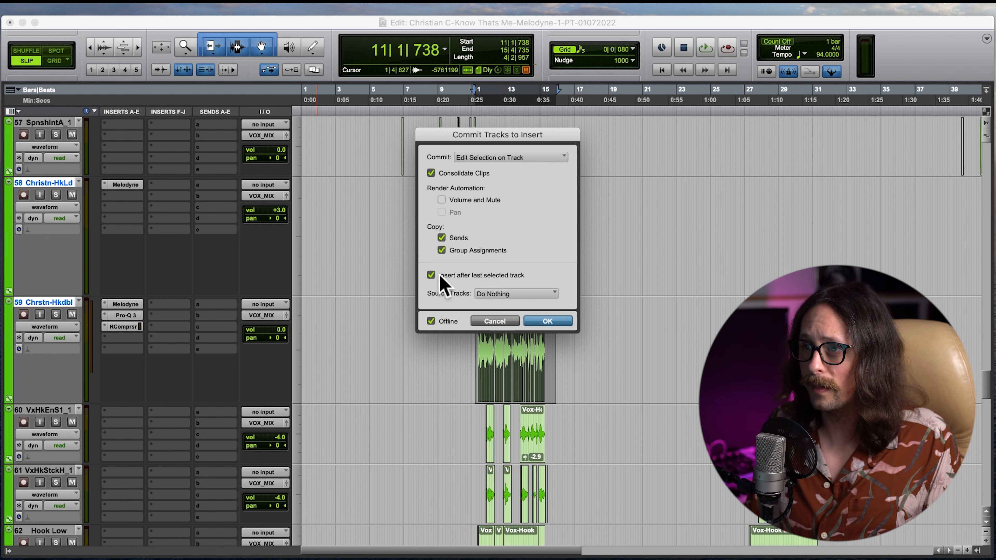
click(521, 295)
click(522, 295)
click(545, 321)
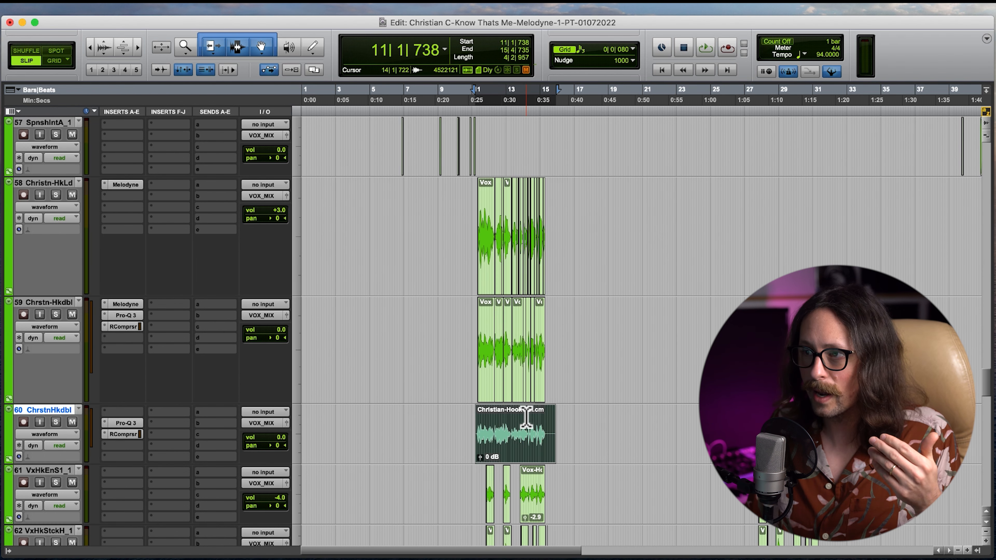
Inspect the Pro-Q 3 and RCompressor inserts carried over to the committed hook double track
click(124, 423)
click(123, 434)
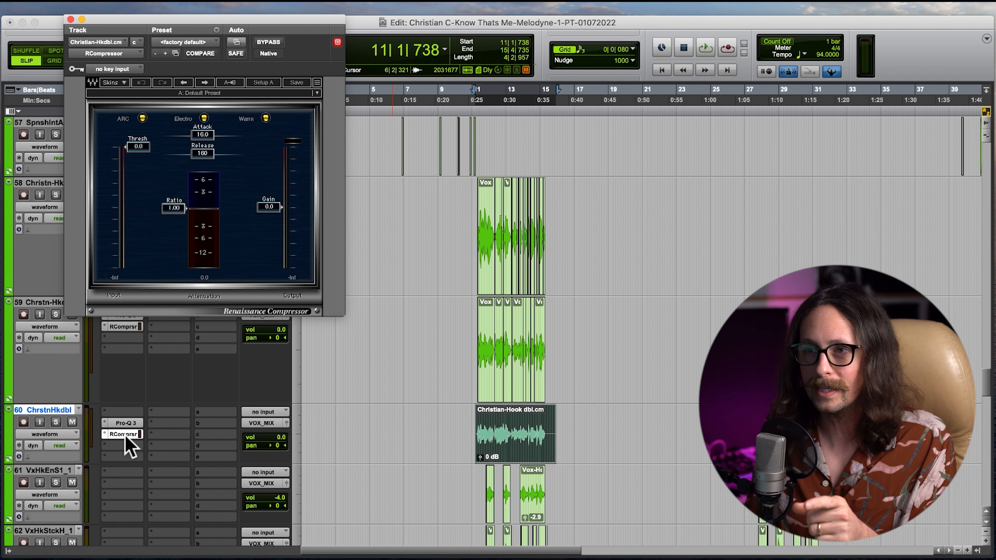
Close the RCompressor window and undo the commit of the hook double track
click(124, 446)
click(129, 418)
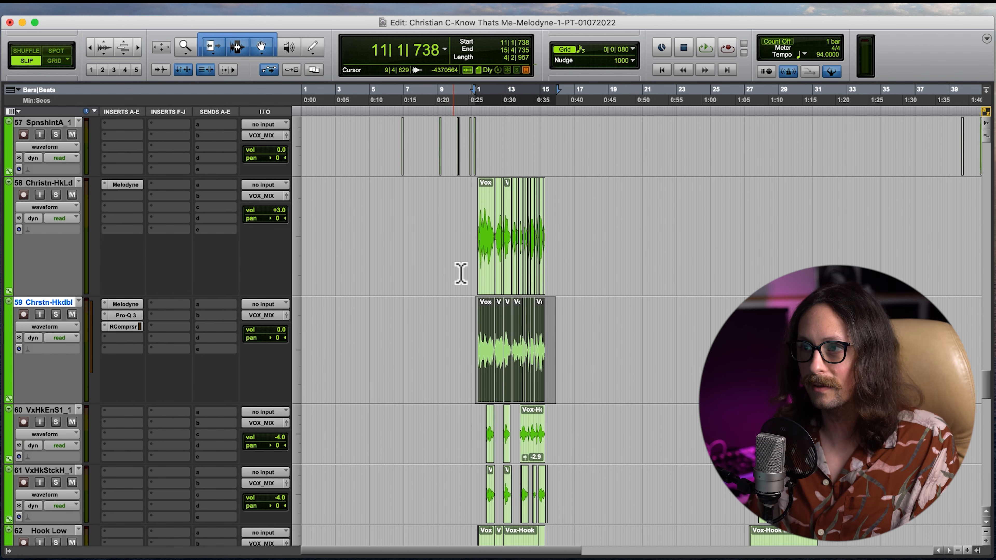
Select the five adjacent hook vocal tracks from the hook lead through Hook Low
scroll(460, 274, down, 5)
scroll(460, 275, up, 3)
scroll(460, 277, down, 3)
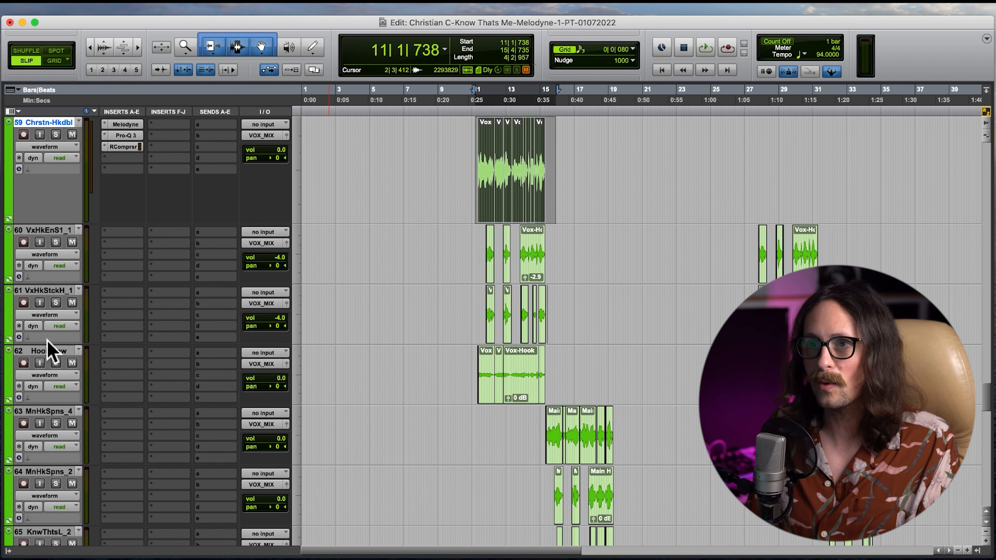
click(45, 352)
scroll(438, 267, up, 3)
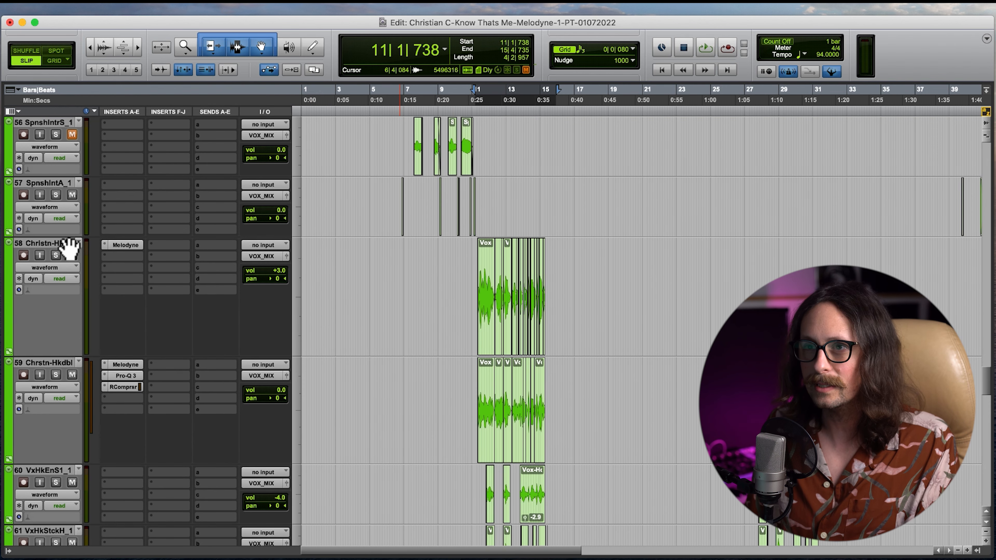
shift+click(55, 244)
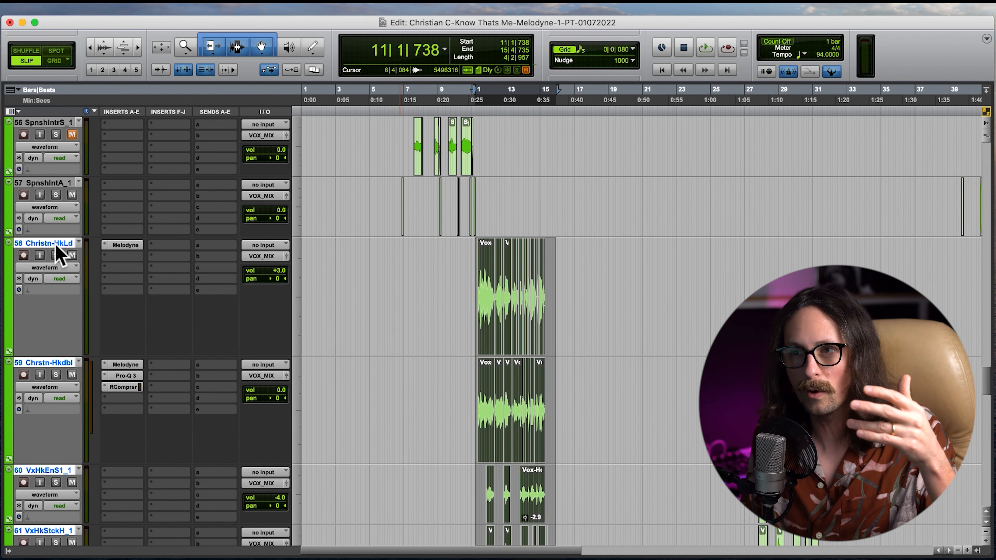
Remove the Melodyne inserts from the selected hook tracks and review the selection down to Hook Low
click(122, 256)
click(138, 172)
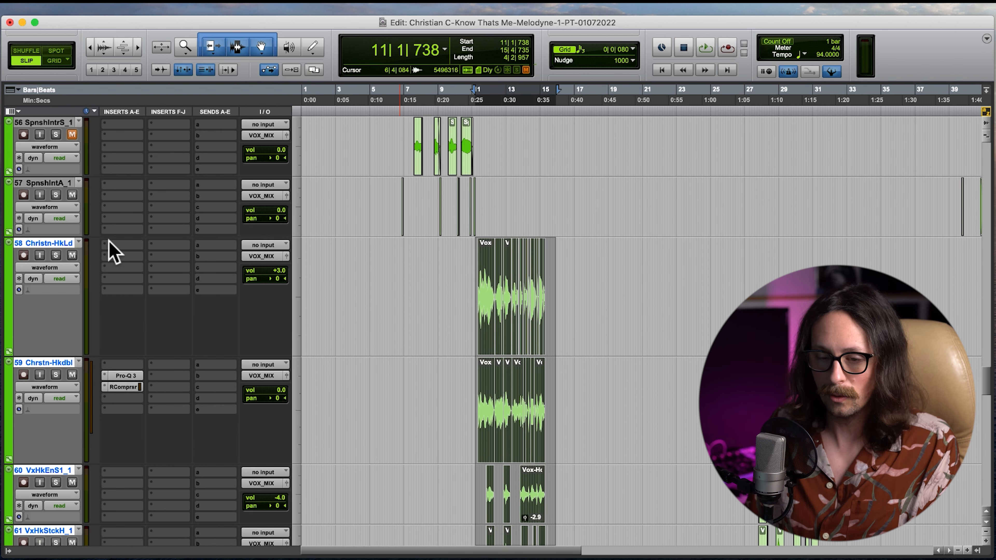
scroll(444, 382, down, 3)
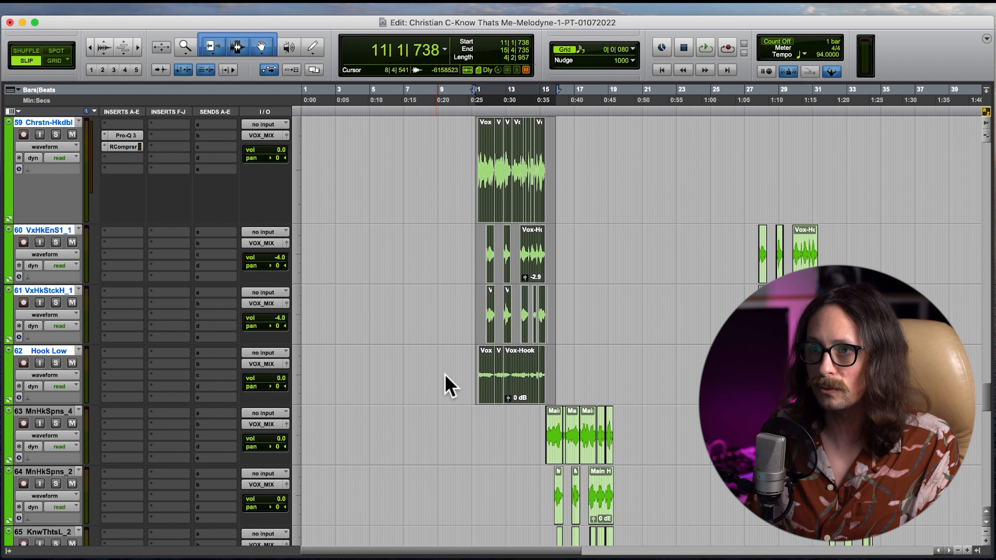
scroll(479, 355, up, 3)
scroll(479, 355, down, 3)
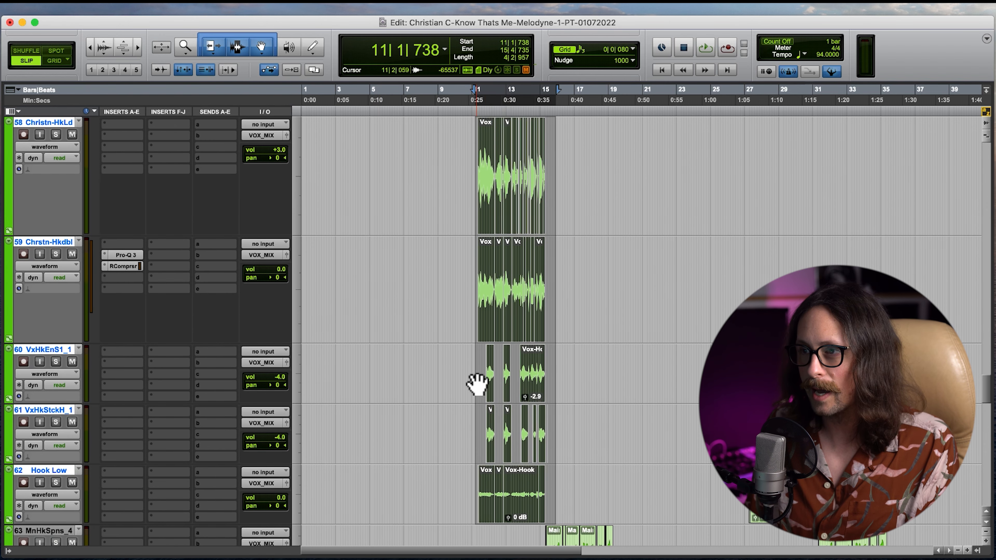
scroll(517, 365, up, 3)
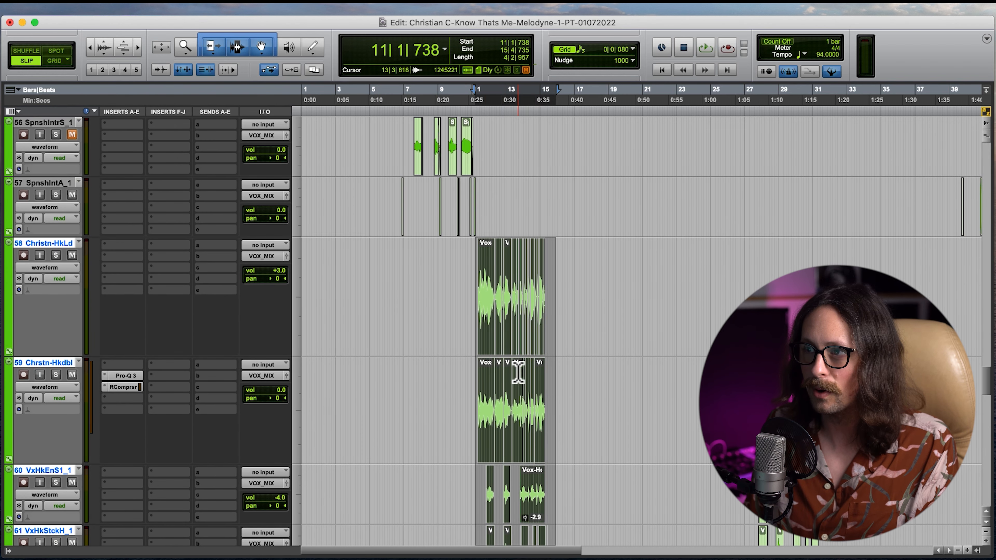
Insert Celemony Melodyne (mono) in the first insert slot of all selected hook tracks at once
click(123, 247)
mouse_move(145, 245)
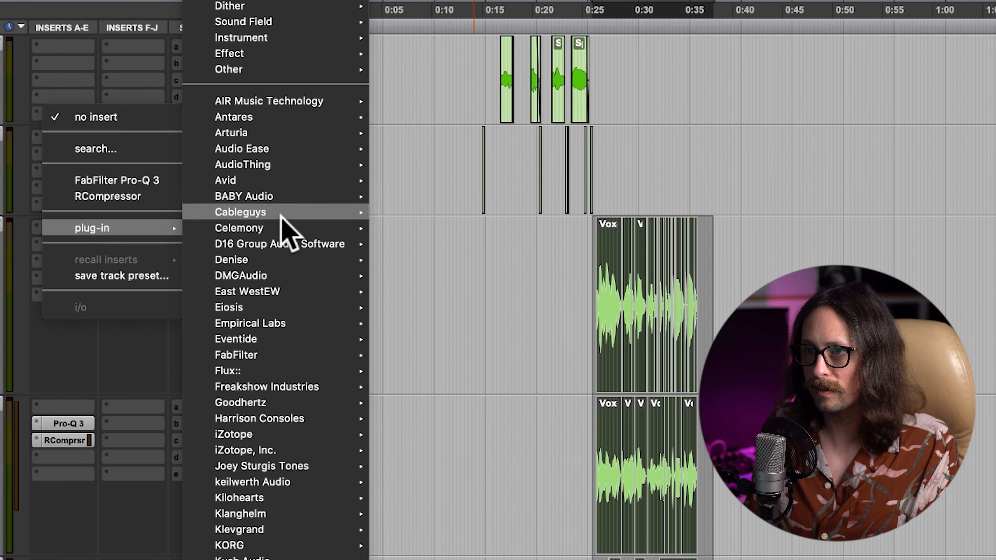
mouse_move(286, 228)
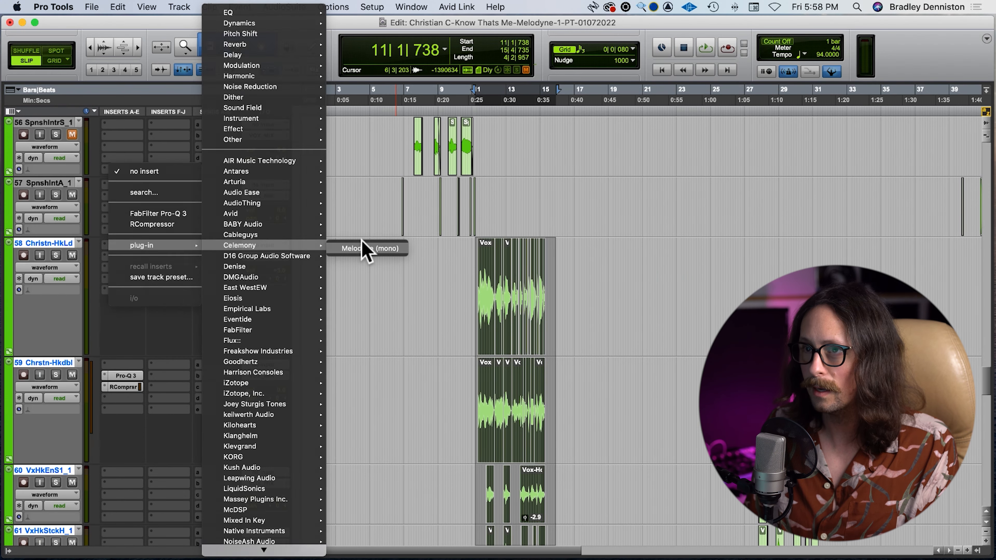
click(437, 229)
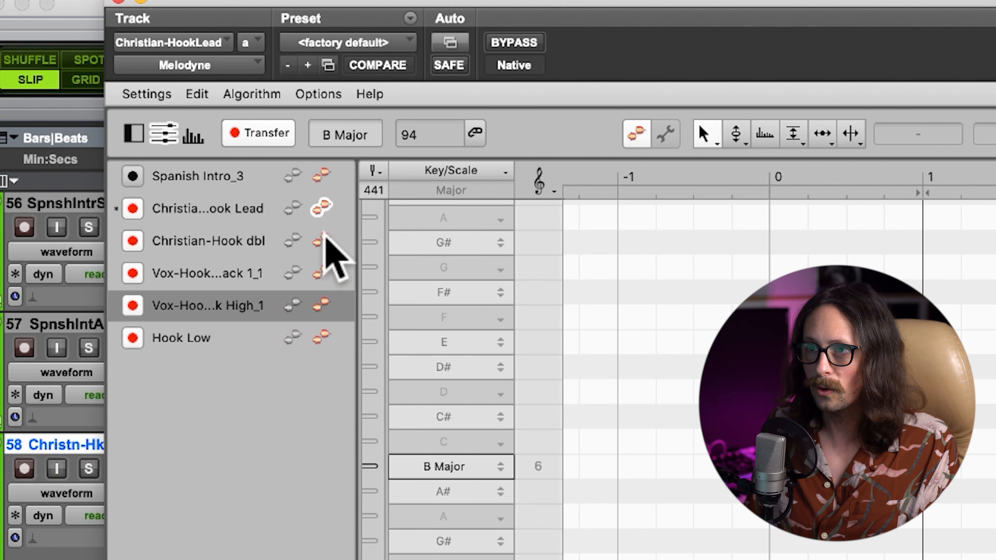
Enable note editing for all five hook tracks in Melodyne and play the hook to transfer their audio
click(161, 210)
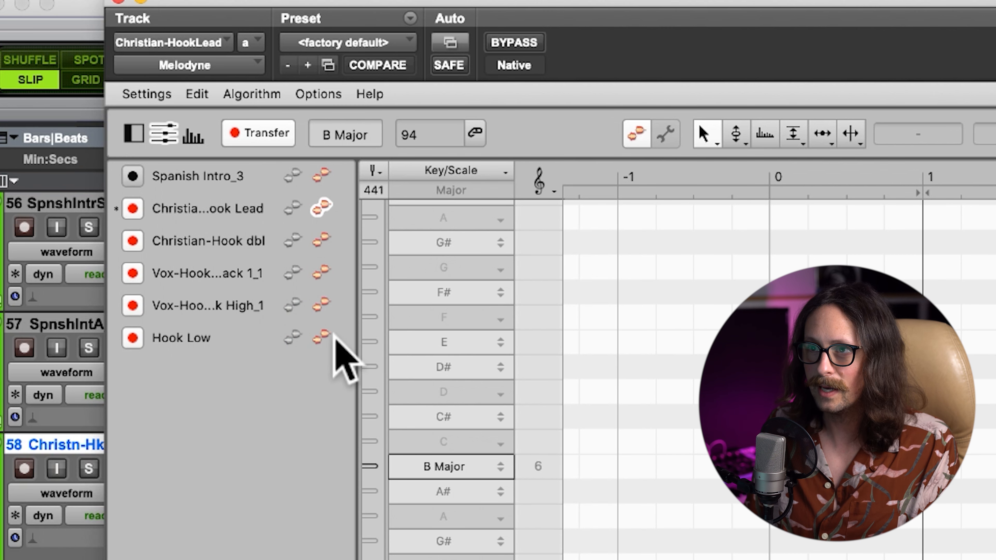
click(322, 337)
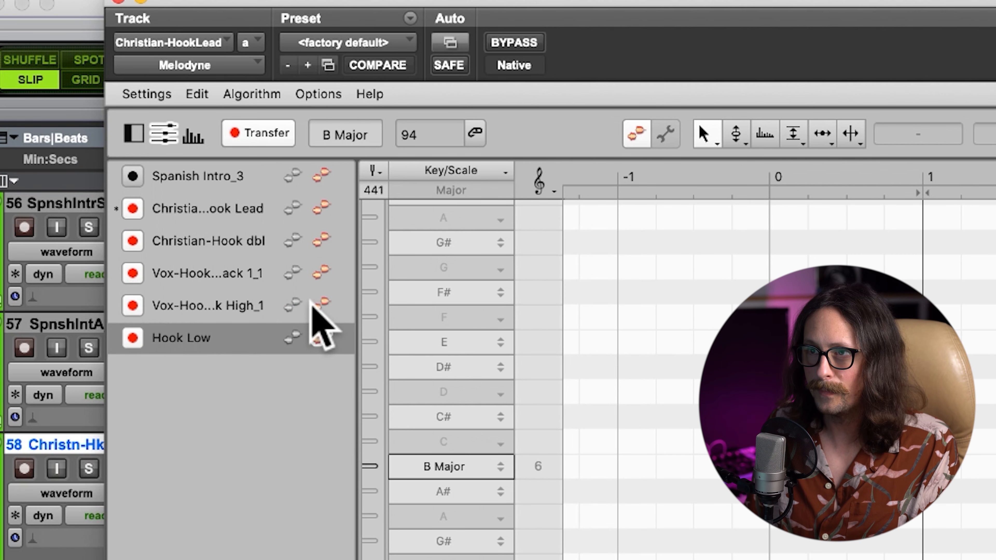
shift+click(322, 208)
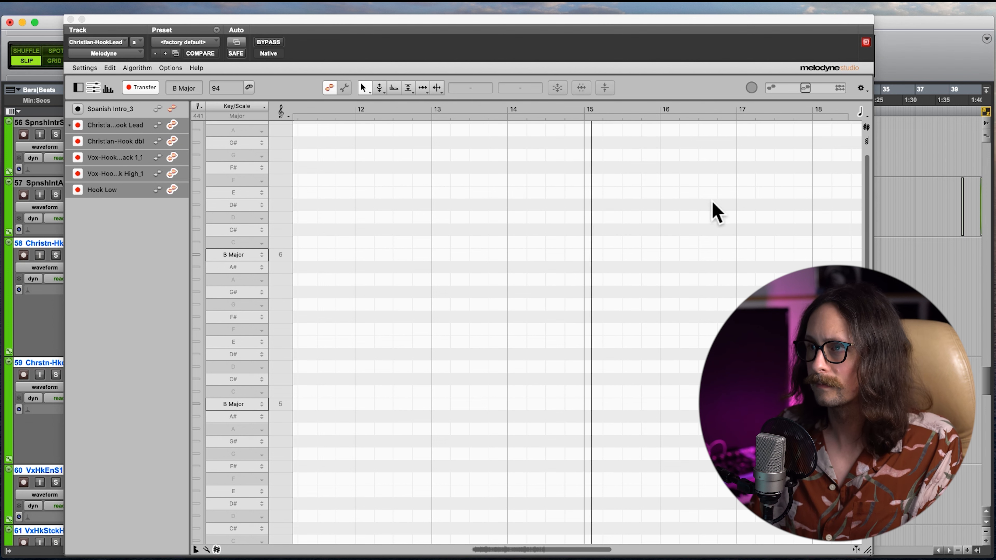
key(space)
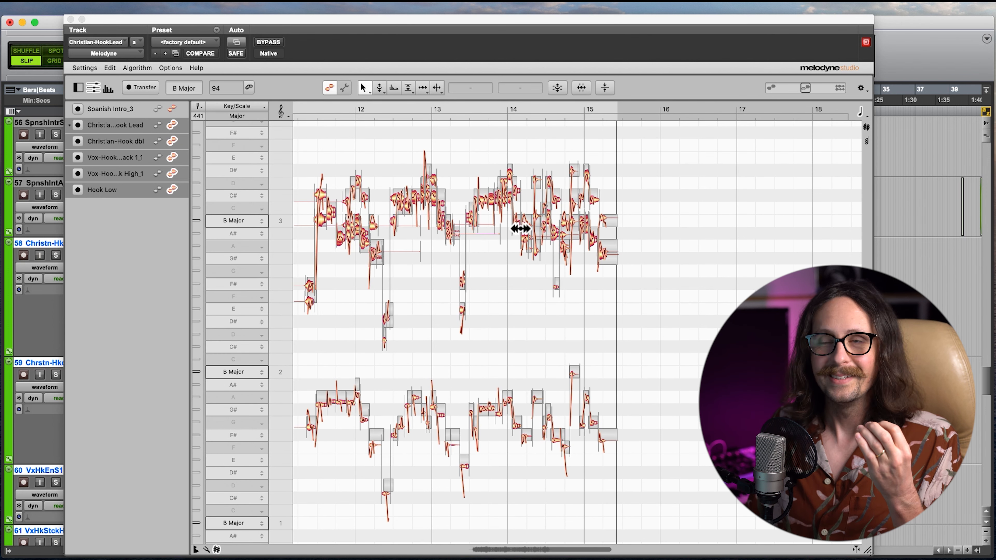
scroll(435, 276, left, 2)
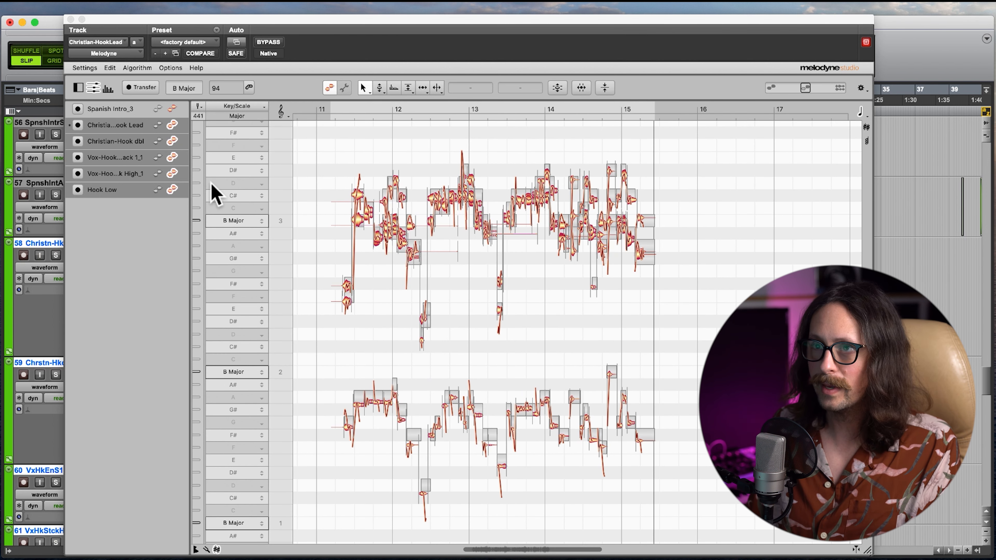
Limit note editing to the hook lead and Hook Low, and move Hook Low directly beneath the hook lead in Melodyne's track list
click(130, 191)
click(166, 190)
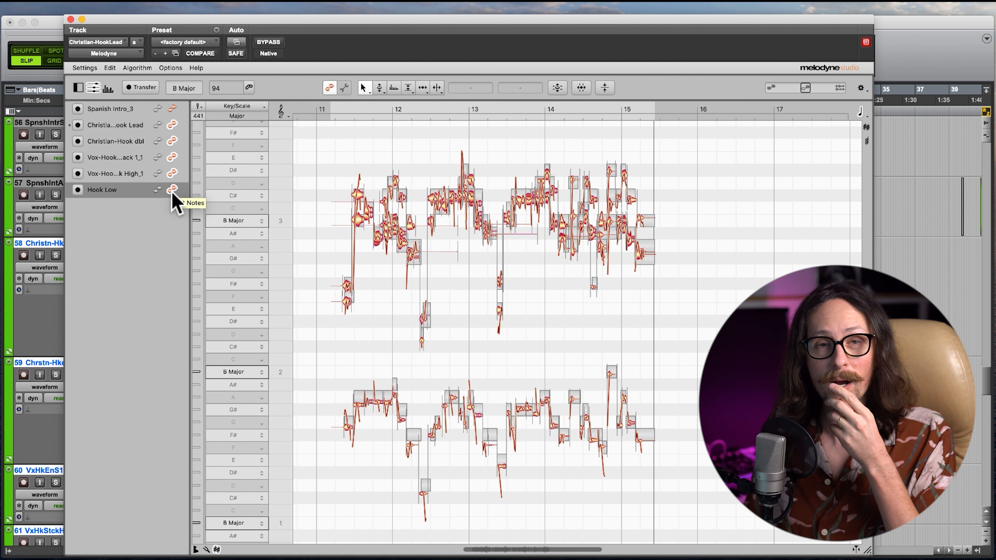
click(171, 173)
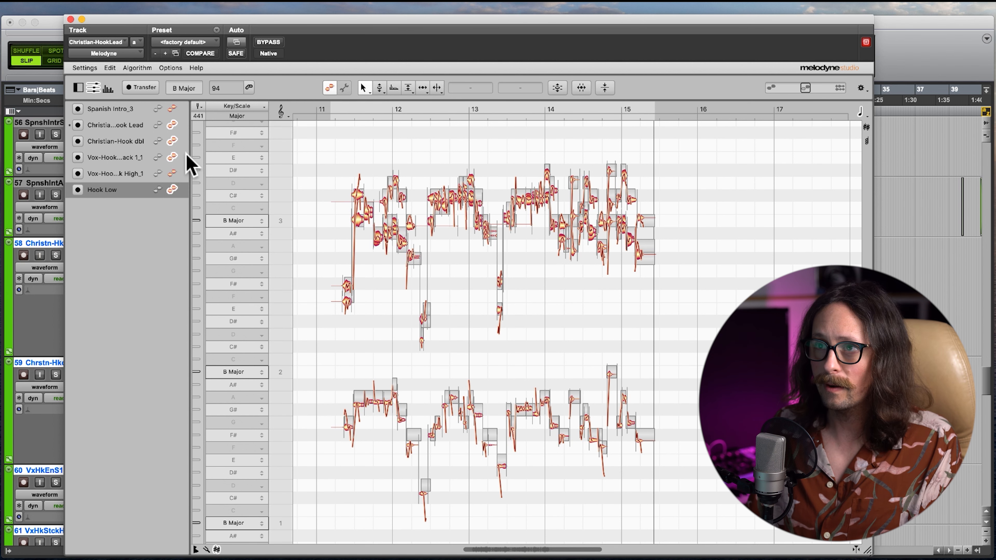
click(172, 157)
click(172, 140)
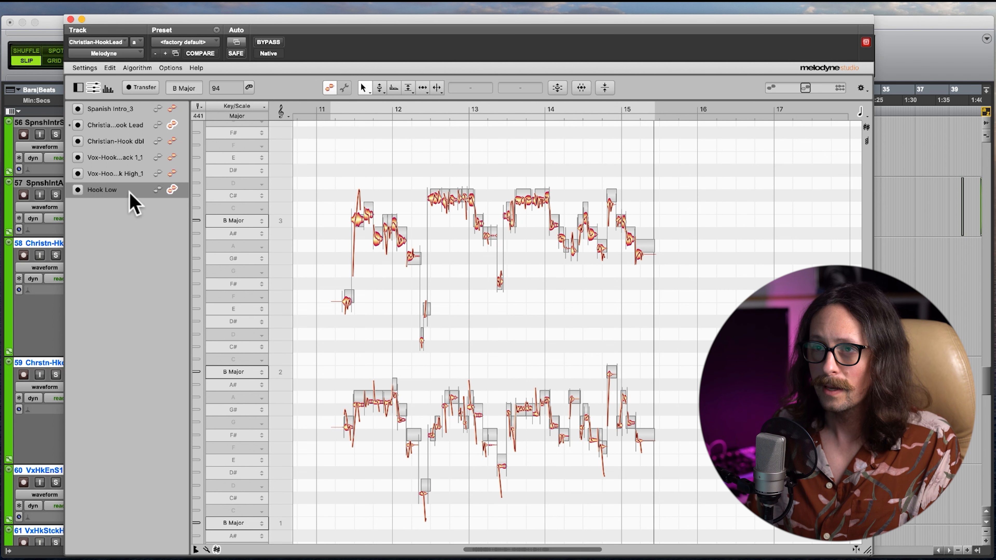
drag(126, 191, 132, 148)
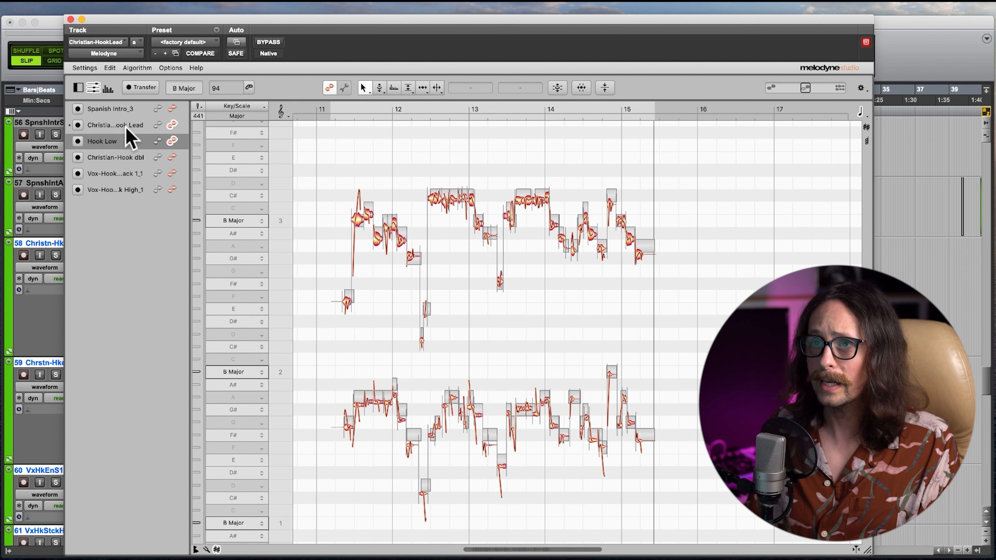
click(250, 221)
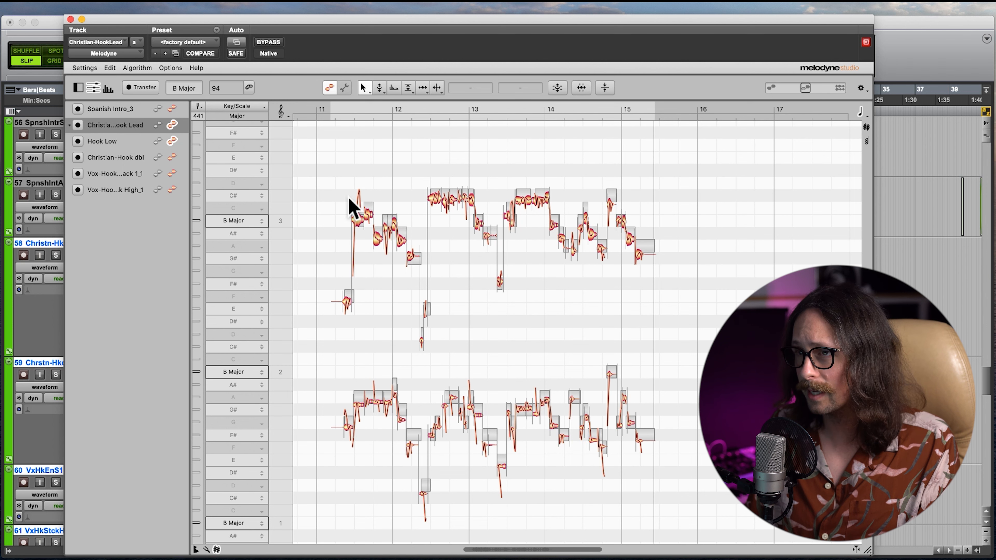
Lower the hook lead's C note midway between bars 11 and 12 to B 3 with the Pitch Tool
scroll(355, 321, up, 5)
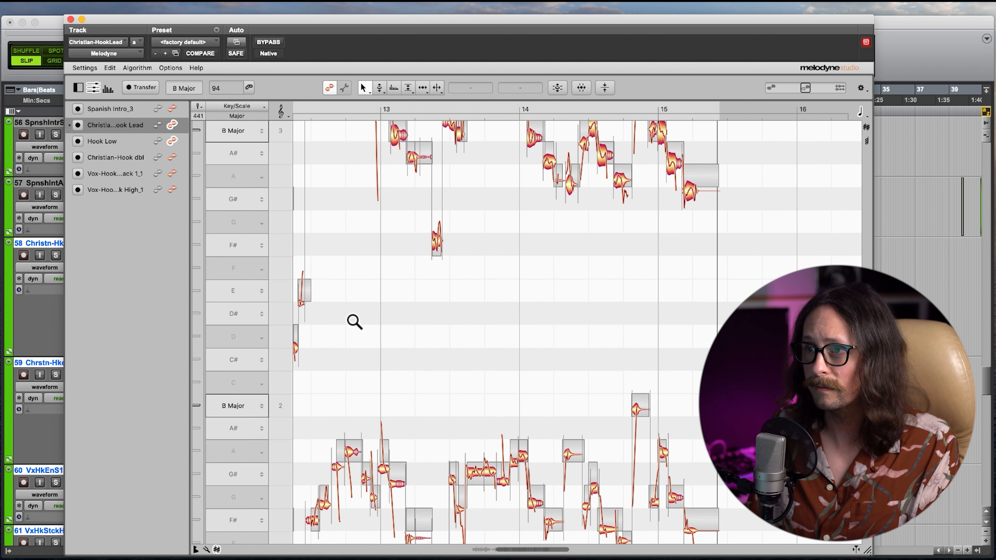
scroll(355, 320, left, 7)
scroll(474, 280, up, 3)
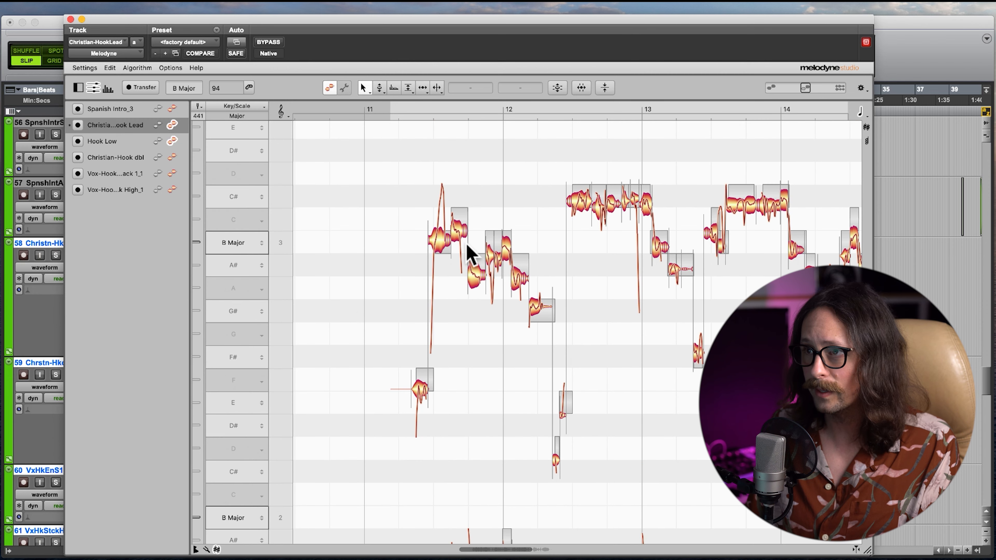
scroll(471, 316, down, 3)
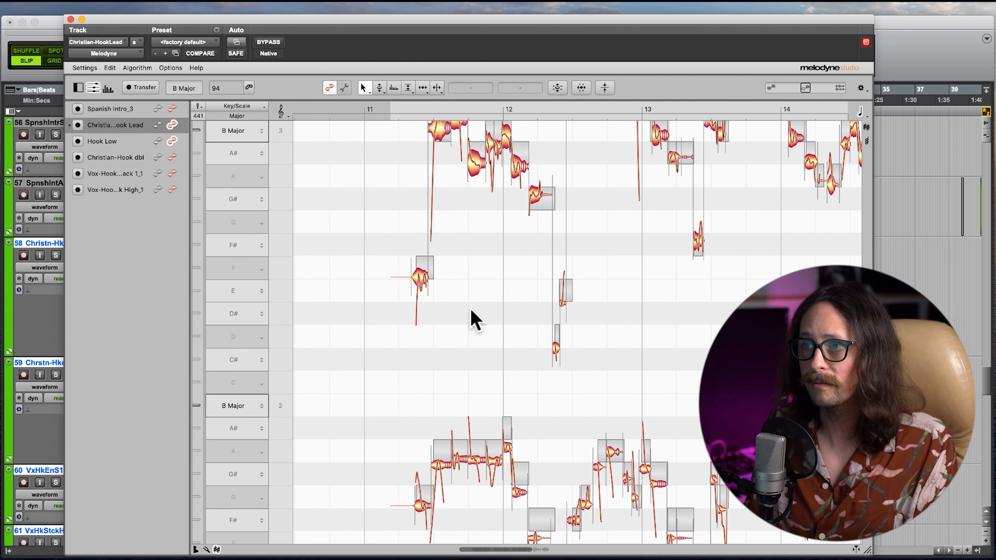
scroll(467, 302, up, 1)
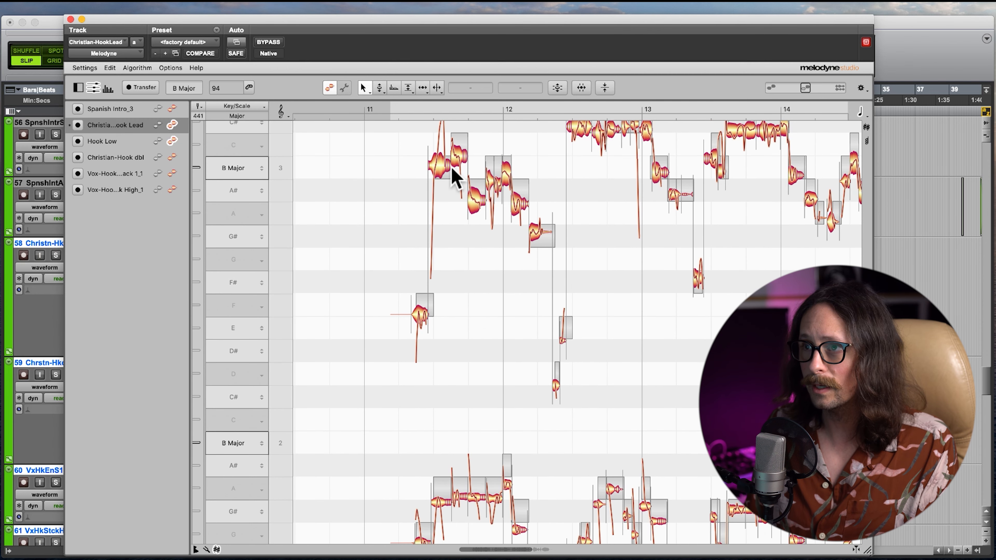
drag(418, 169, 490, 147)
right_click(392, 178)
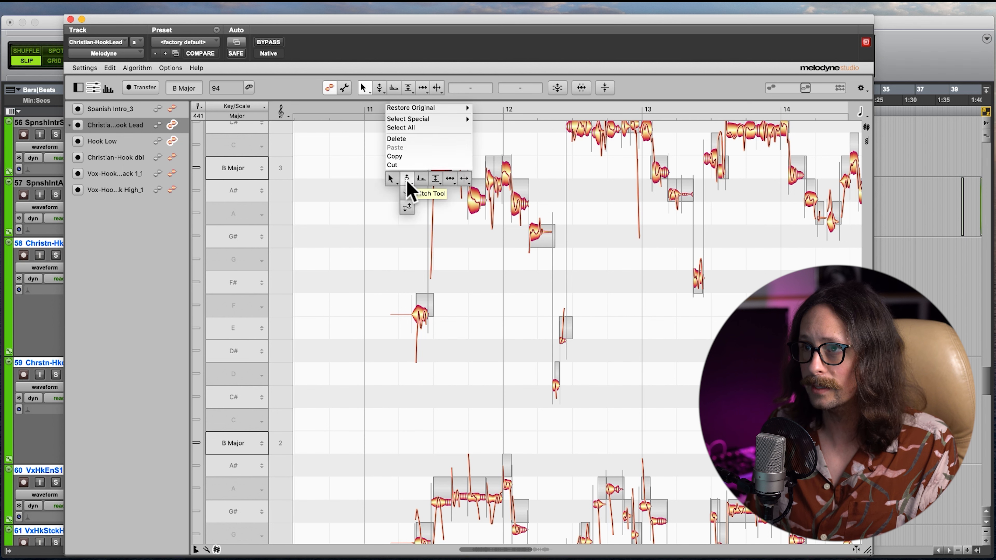
click(406, 182)
click(435, 170)
double_click(438, 170)
click(392, 181)
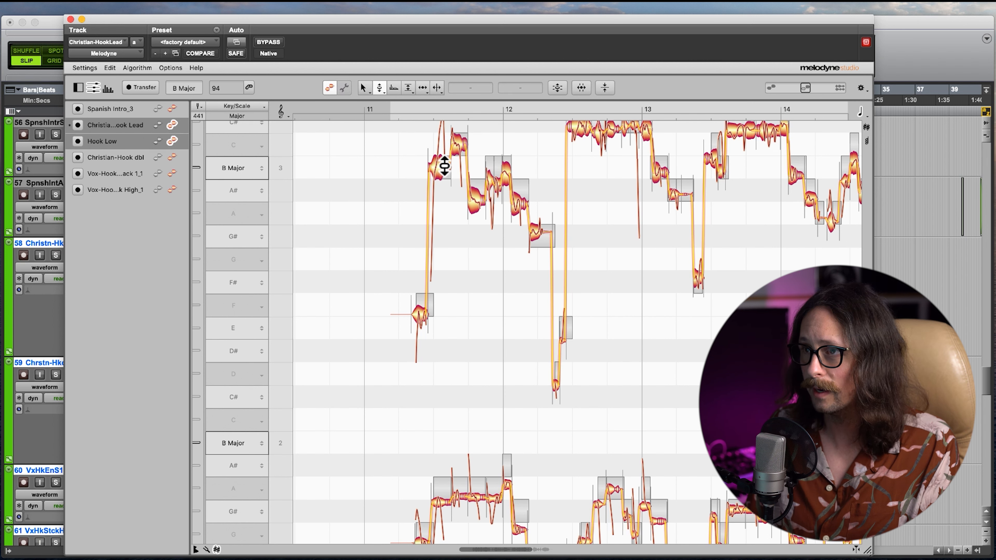
drag(466, 143, 458, 160)
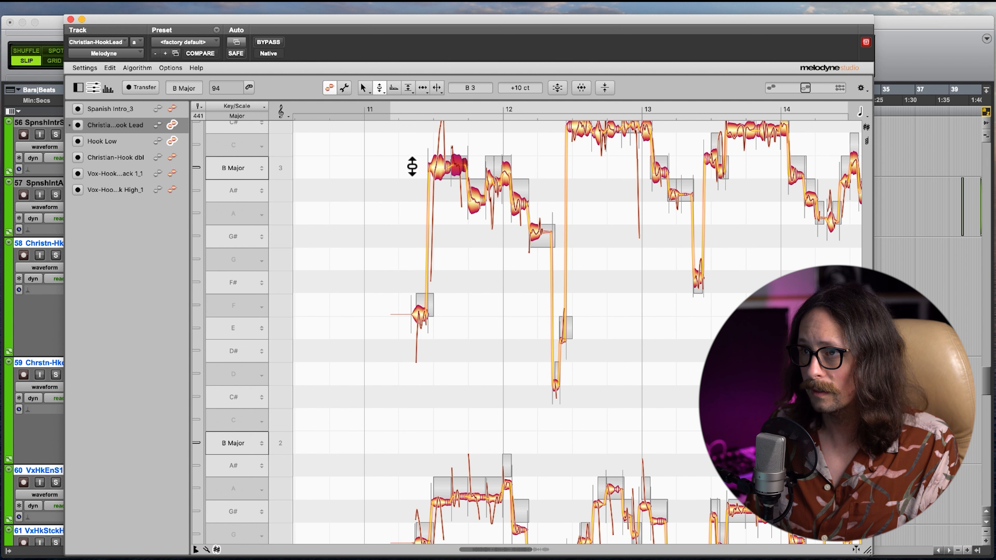
Split the hook lead's first B 3 note in two with the note separation tool
right_click(374, 196)
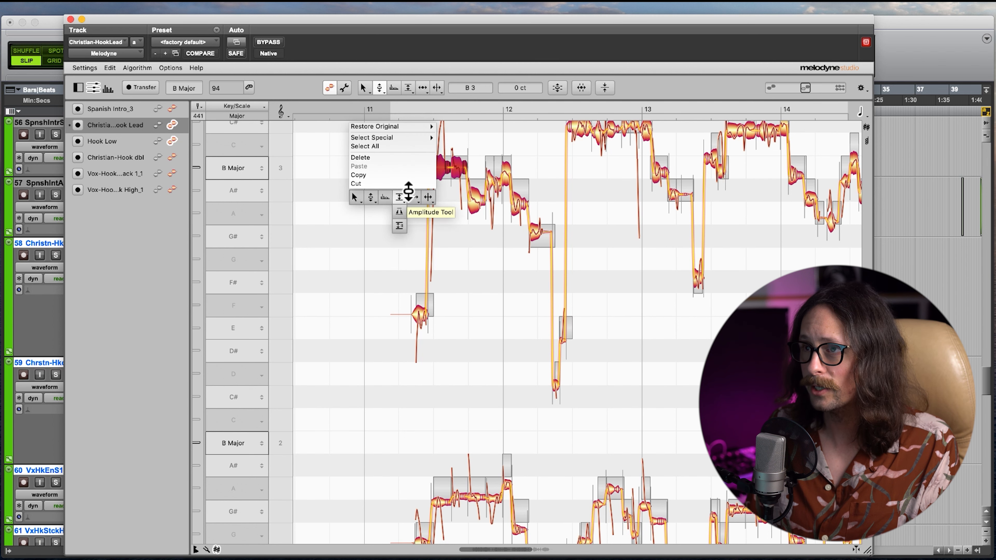
click(435, 196)
double_click(438, 168)
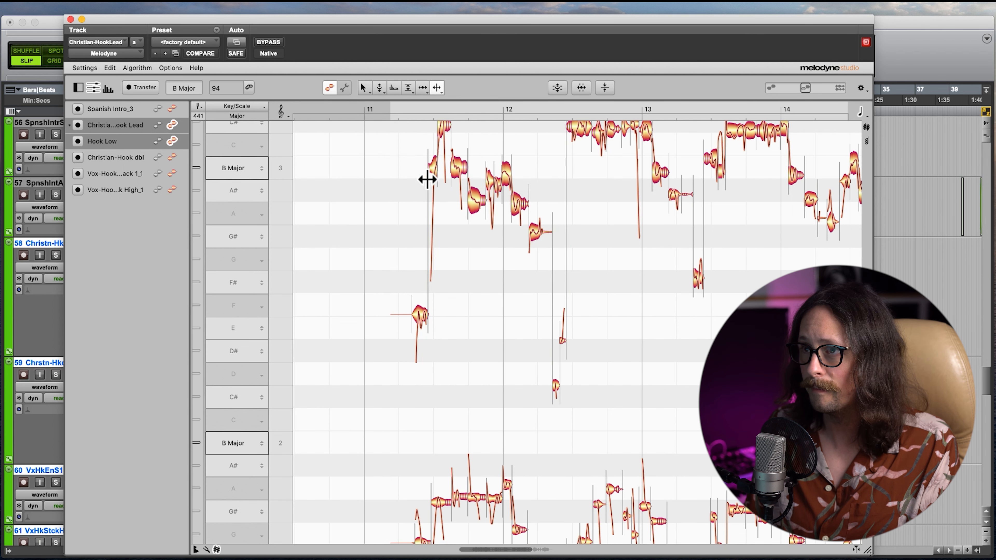
Check the split note's B 3 and C# 4 parts with the Pitch Tool and compare them with the Hook Low notes
click(437, 199)
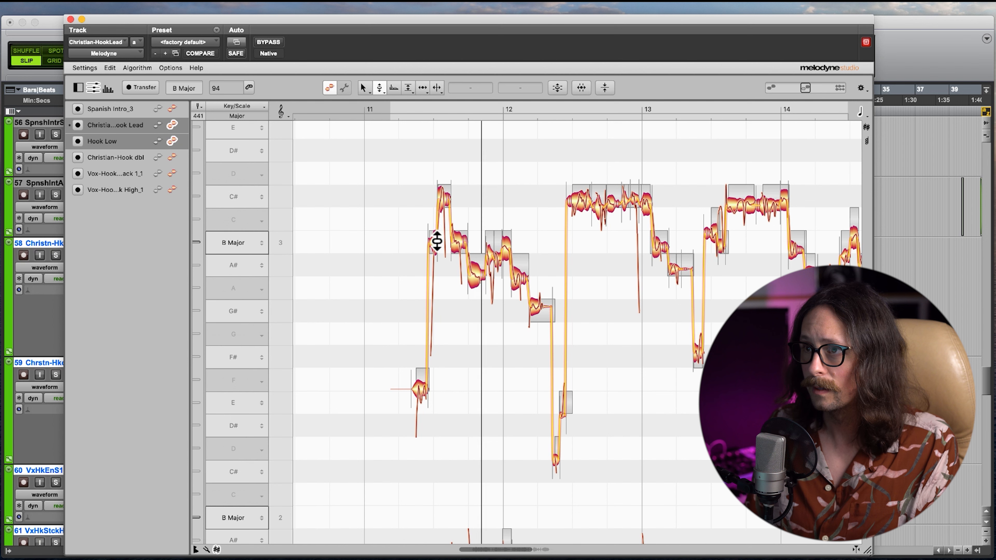
click(437, 241)
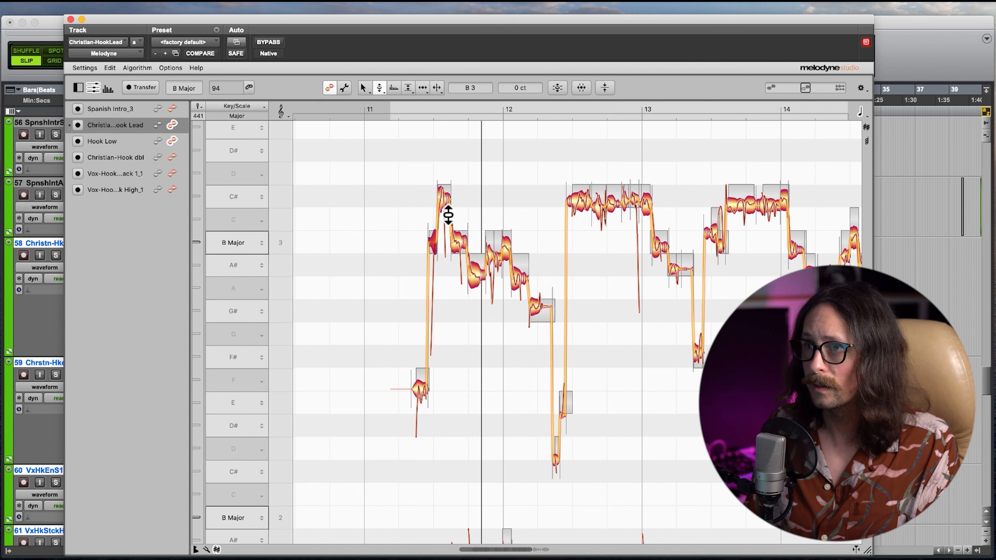
scroll(428, 196, down, 5)
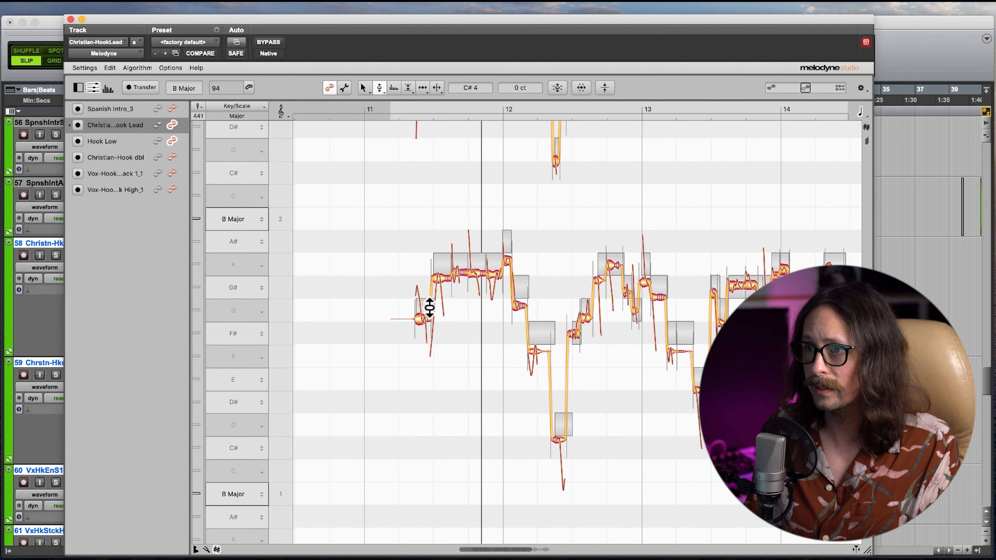
scroll(419, 264, up, 4)
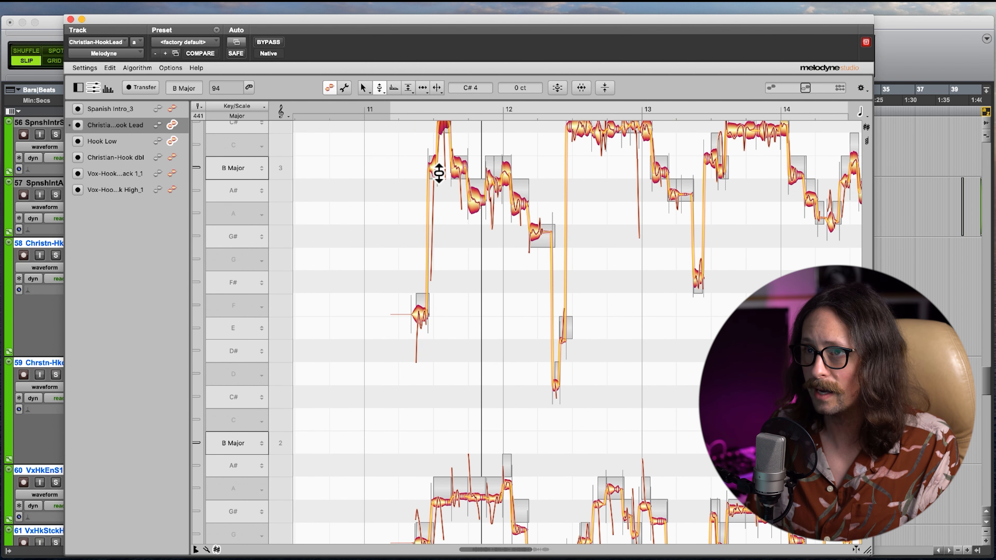
scroll(443, 435, down, 1)
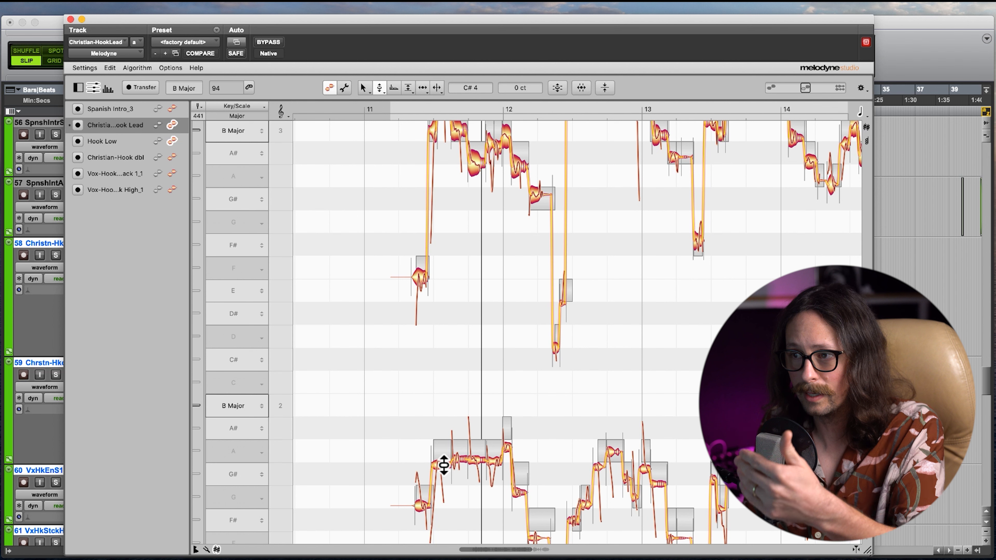
Lower the opening note of Hook Low's A run between bars 11 and 12 to G# 2 and compare it with the hook lead
mouse_move(443, 464)
mouse_down()
mouse_move(443, 474)
mouse_move(432, 402)
mouse_move(442, 471)
mouse_up()
scroll(434, 532, up, 3)
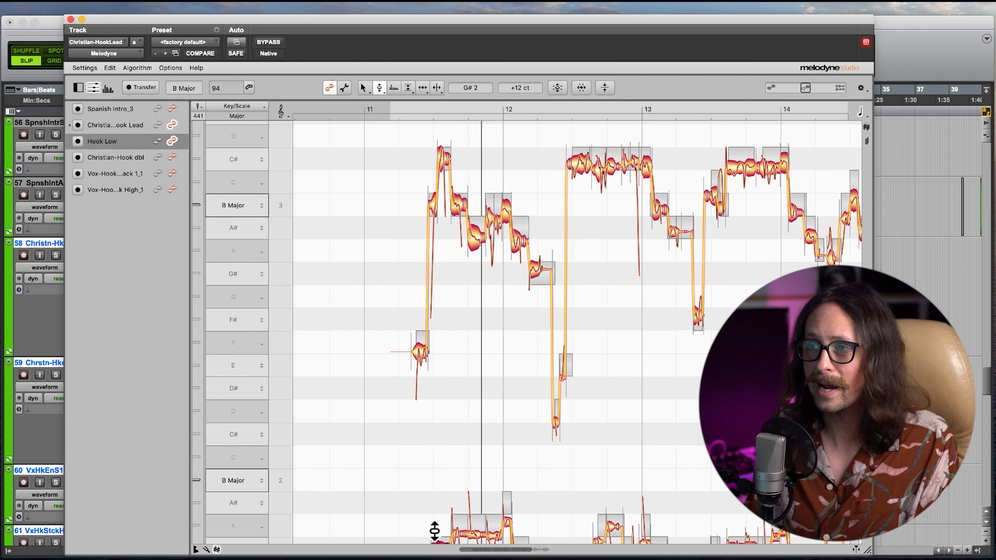
scroll(430, 151, up, 2)
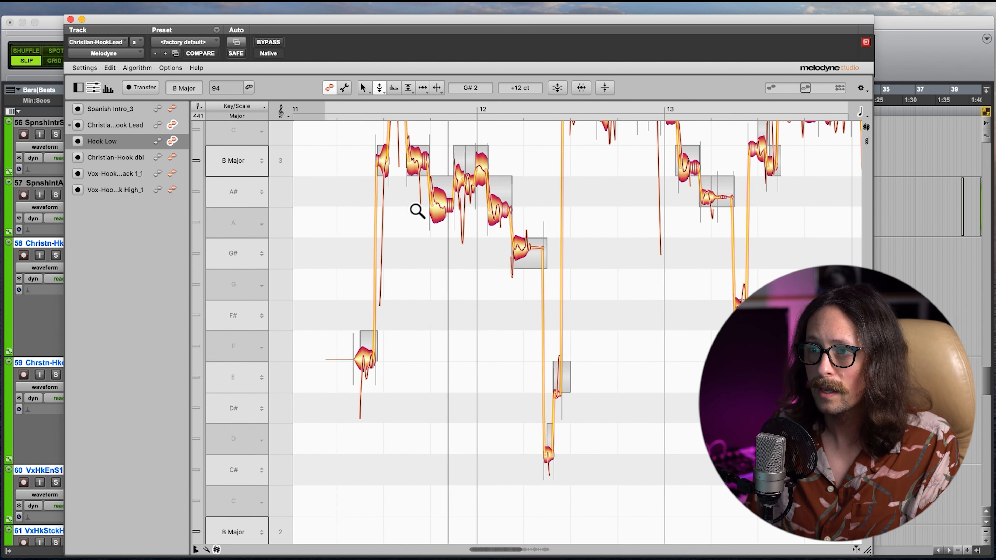
scroll(417, 211, down, 4)
scroll(403, 319, down, 4)
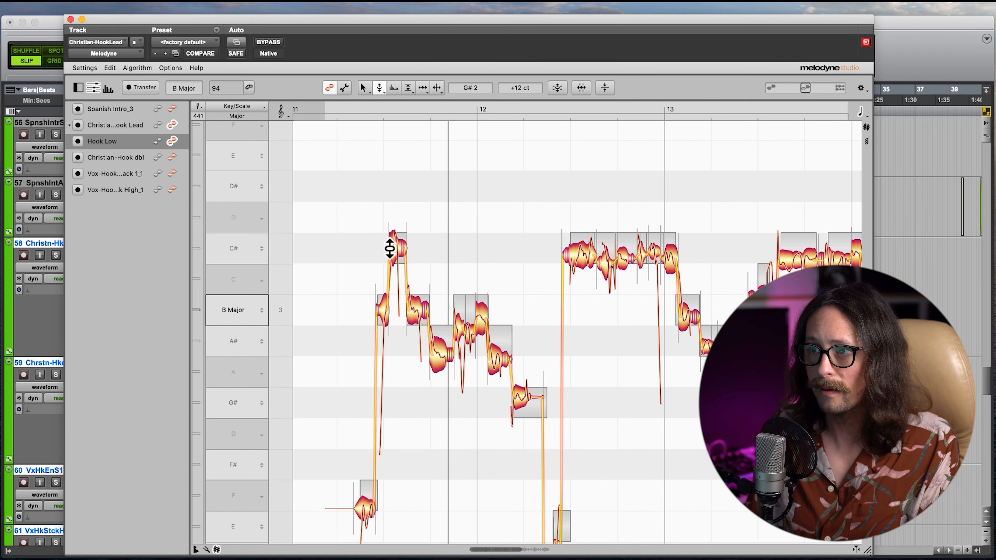
scroll(392, 266, down, 6)
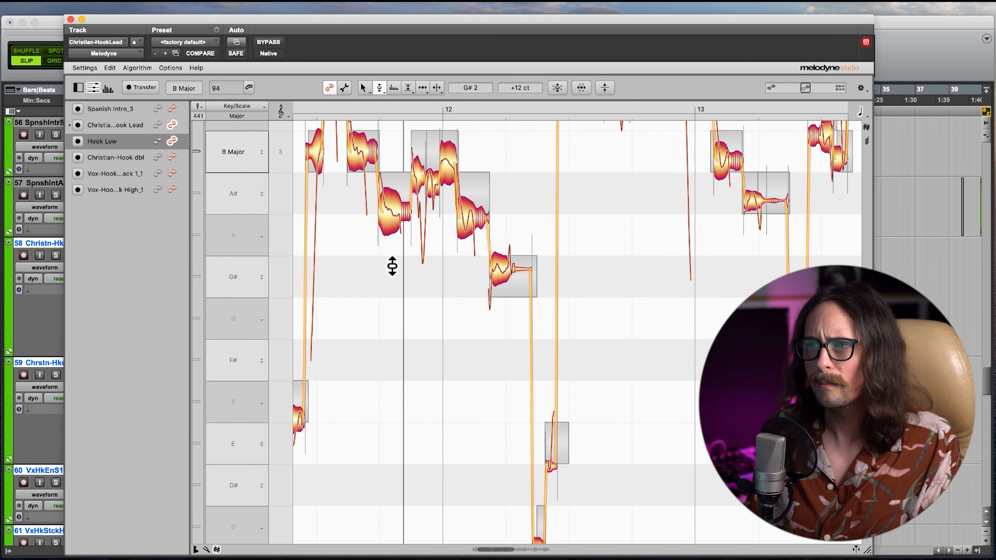
scroll(532, 394, up, 4)
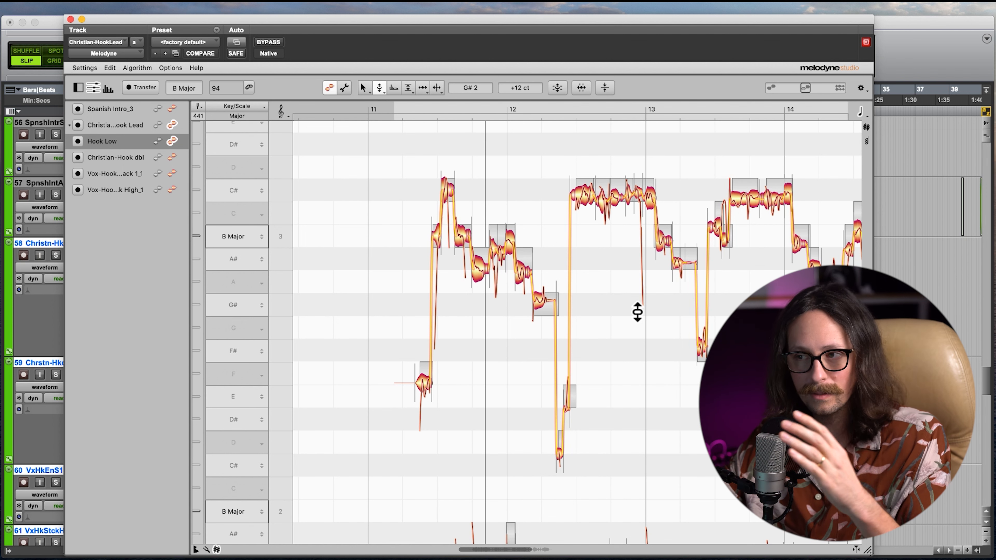
With the Timing Tool, shift the hook lead's G# 3 note start just after bar 12 slightly later and Hook Low's matching note slightly earlier
right_click(319, 228)
click(361, 225)
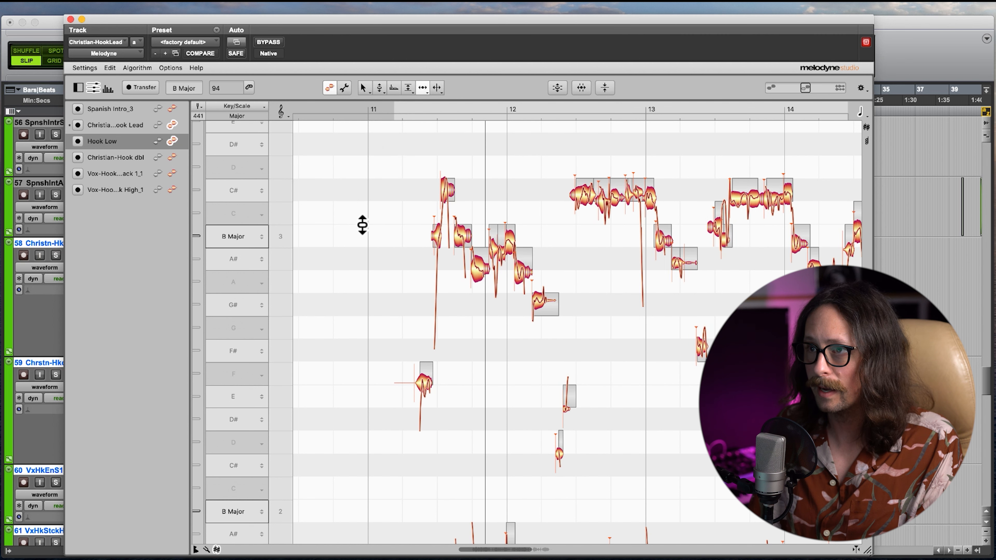
scroll(417, 209, up, 5)
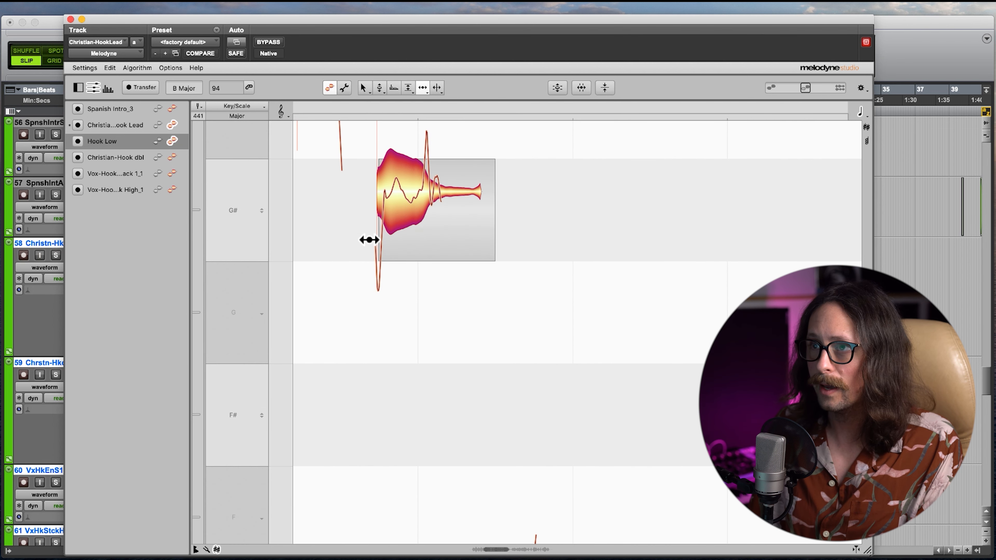
scroll(424, 291, up, 3)
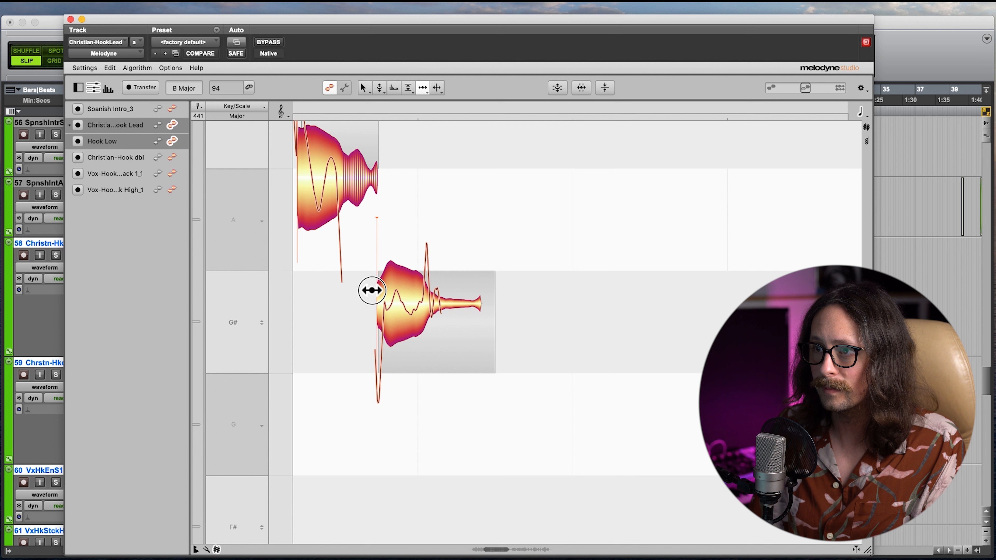
mouse_move(380, 294)
mouse_down()
mouse_move(371, 294)
mouse_move(401, 295)
mouse_move(386, 296)
mouse_up()
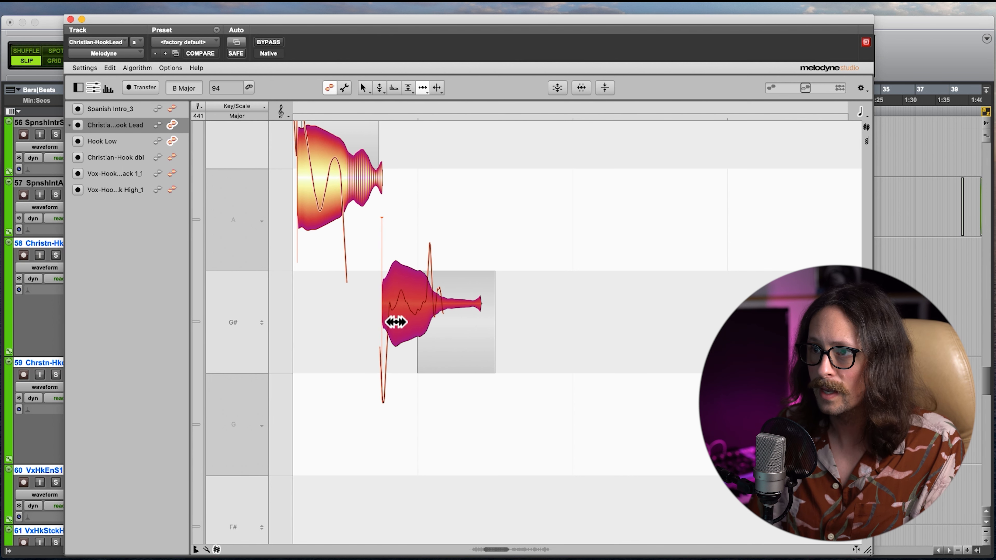
scroll(396, 322, down, 10)
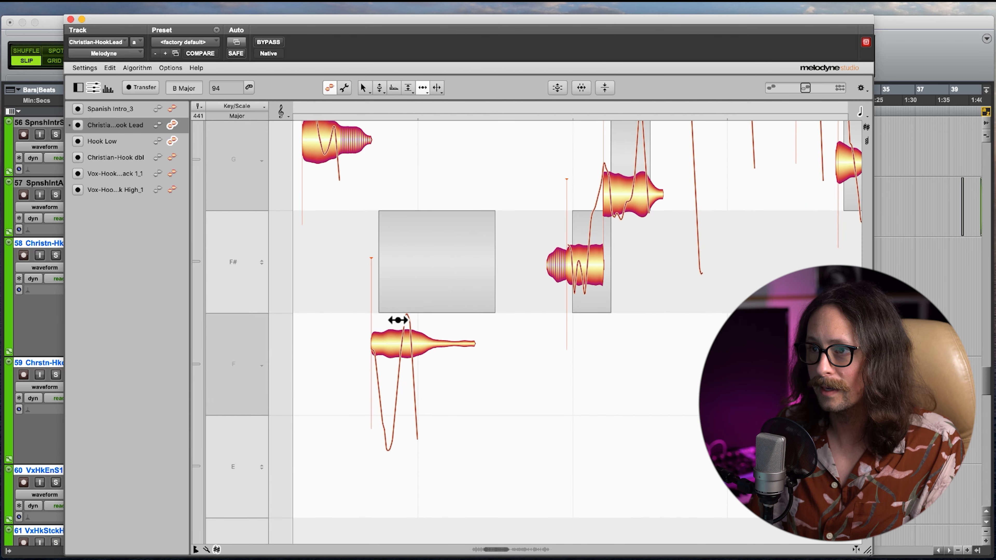
drag(368, 322, 367, 318)
Place the playhead exactly at the start of the hook lead's G# 3 note just after bar 12 as a timing guide
scroll(357, 298, up, 5)
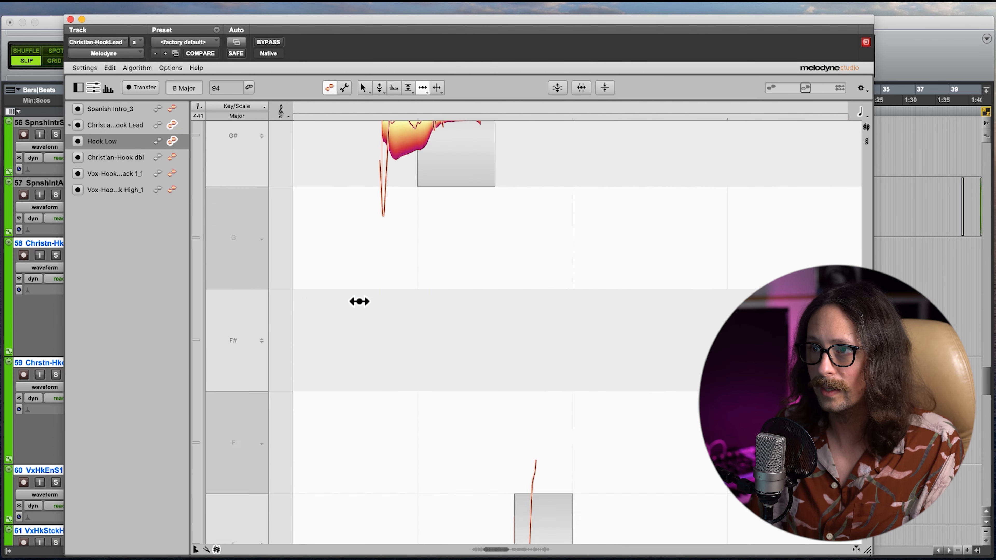
scroll(359, 301, up, 3)
click(386, 116)
click(385, 116)
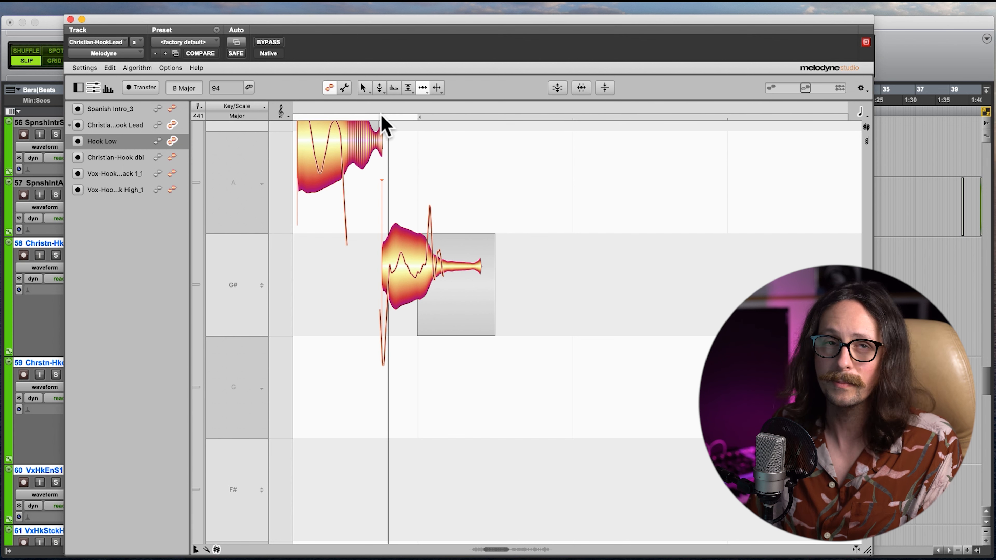
drag(369, 112, 384, 113)
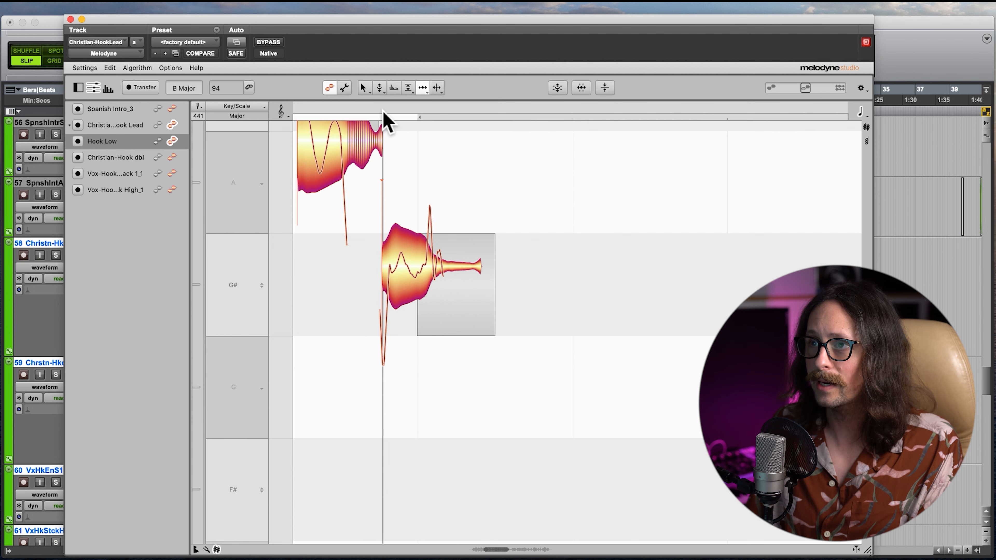
Align the start of Hook Low's F# 2 note just after bar 12 with the playhead and compare its timing with the hook lead
scroll(353, 263, up, 5)
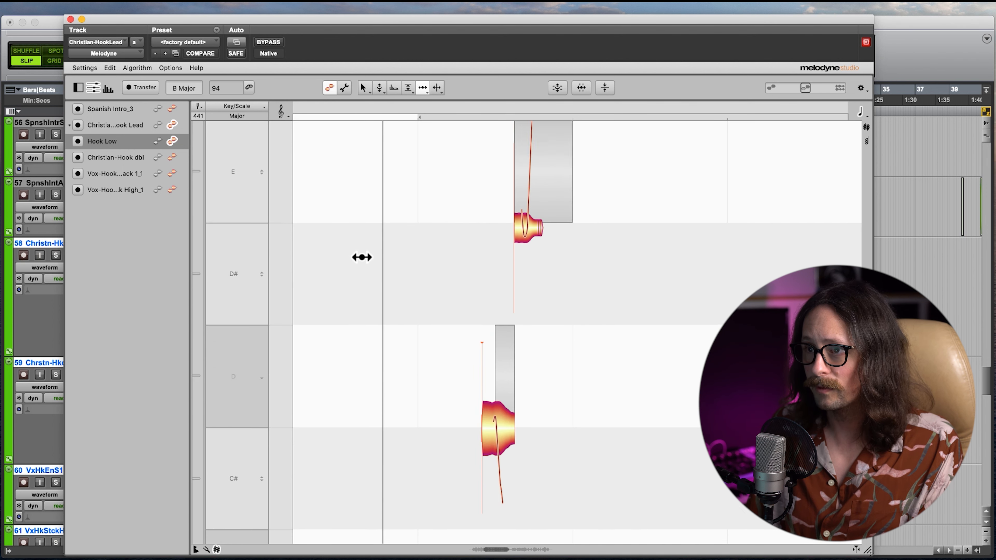
scroll(362, 257, down, 5)
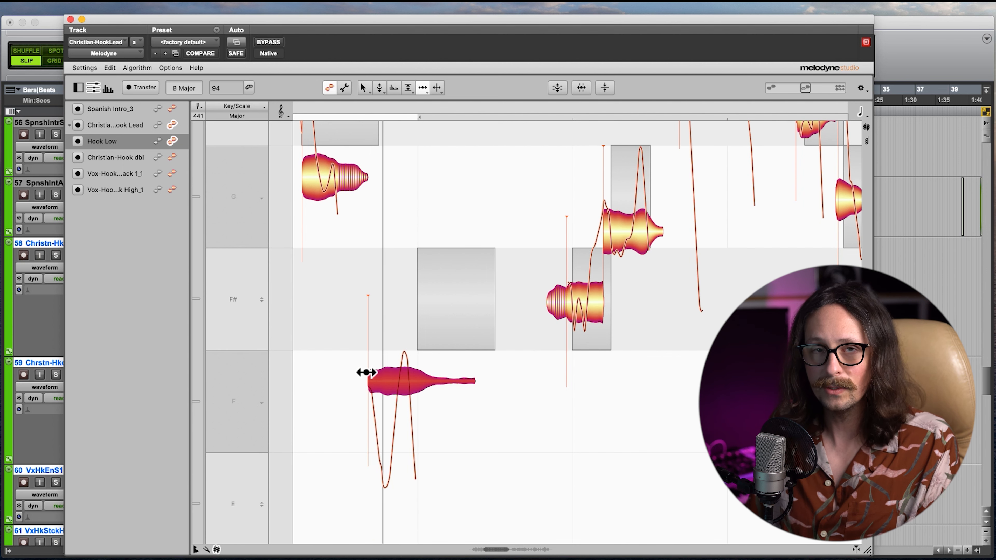
drag(366, 373, 384, 371)
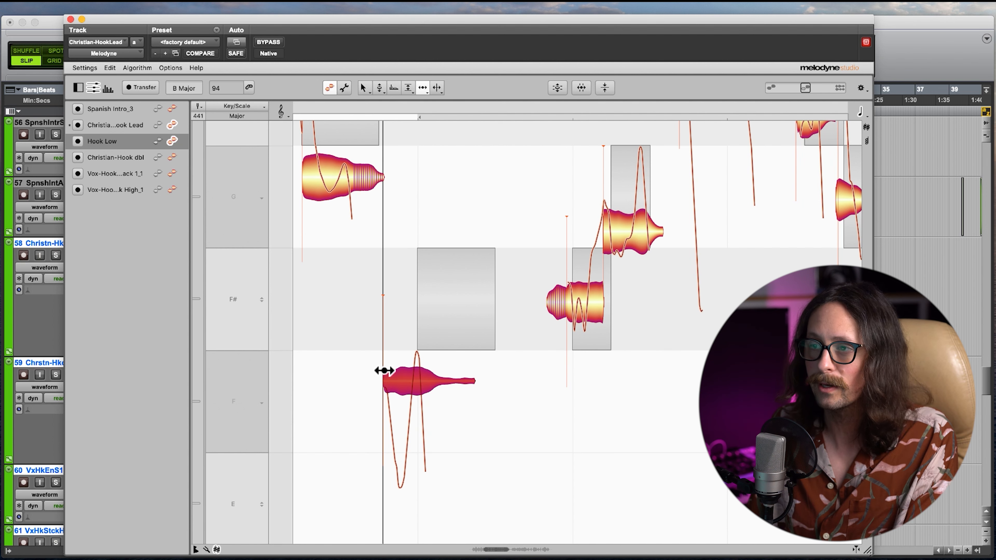
scroll(418, 316, up, 10)
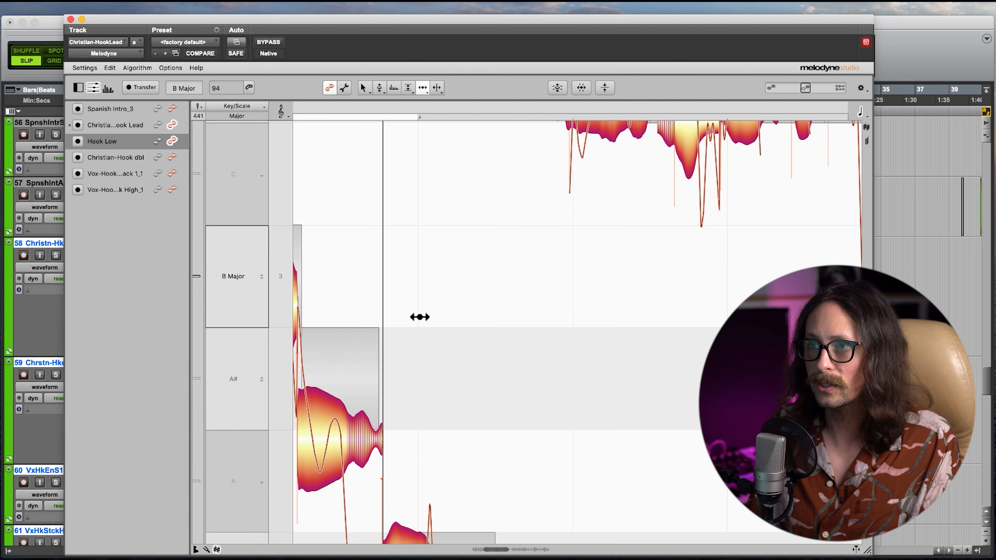
scroll(434, 339, down, 5)
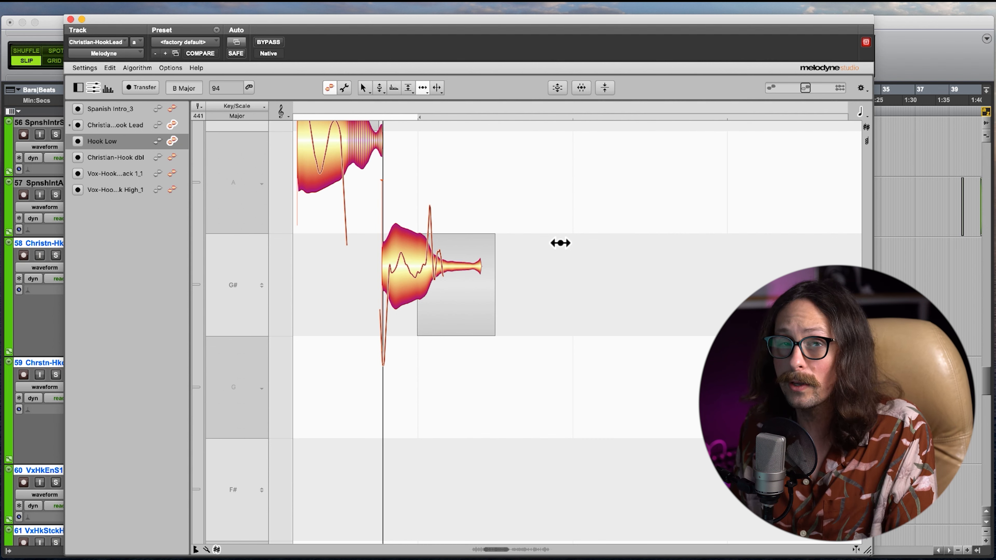
alt+super+click(507, 258)
drag(506, 258, 264, 431)
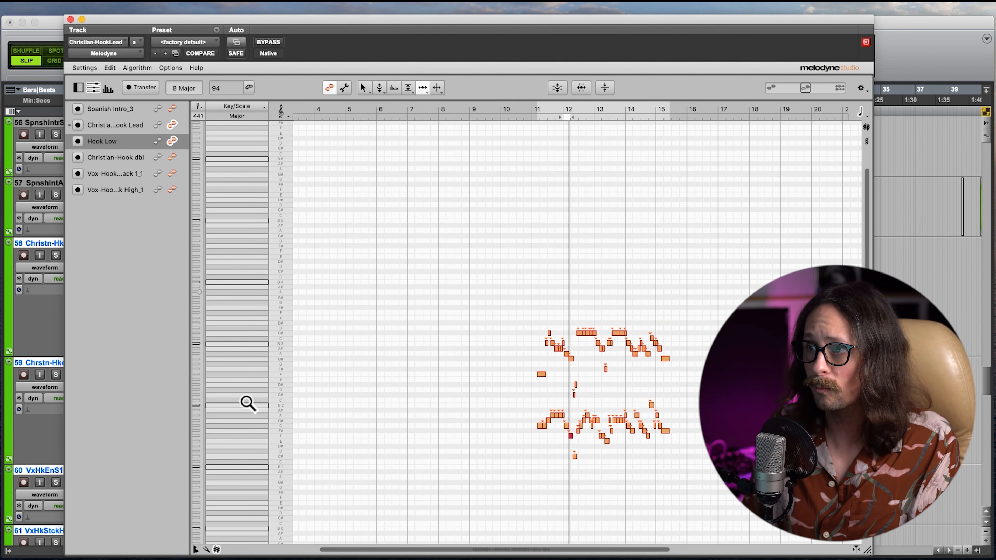
scroll(601, 364, up, 10)
scroll(583, 320, down, 8)
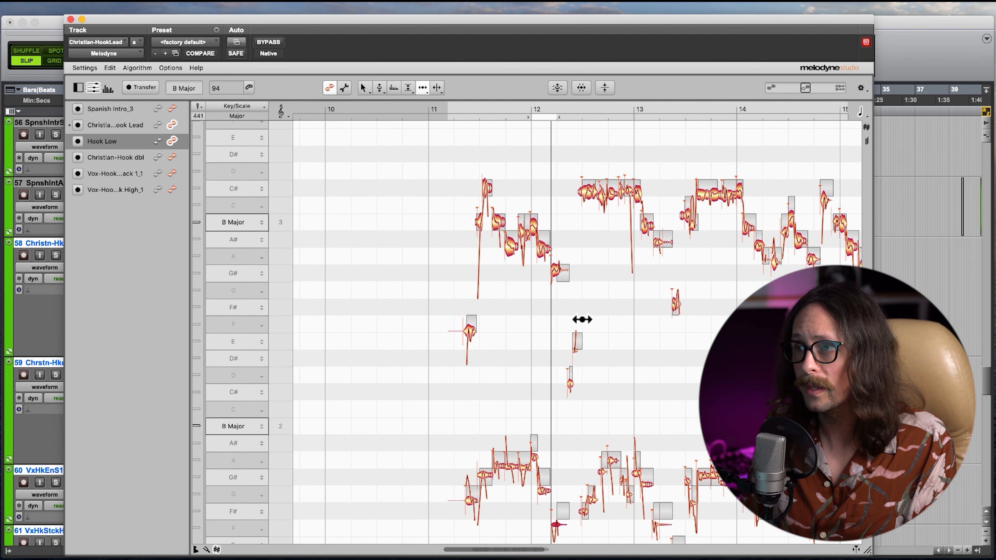